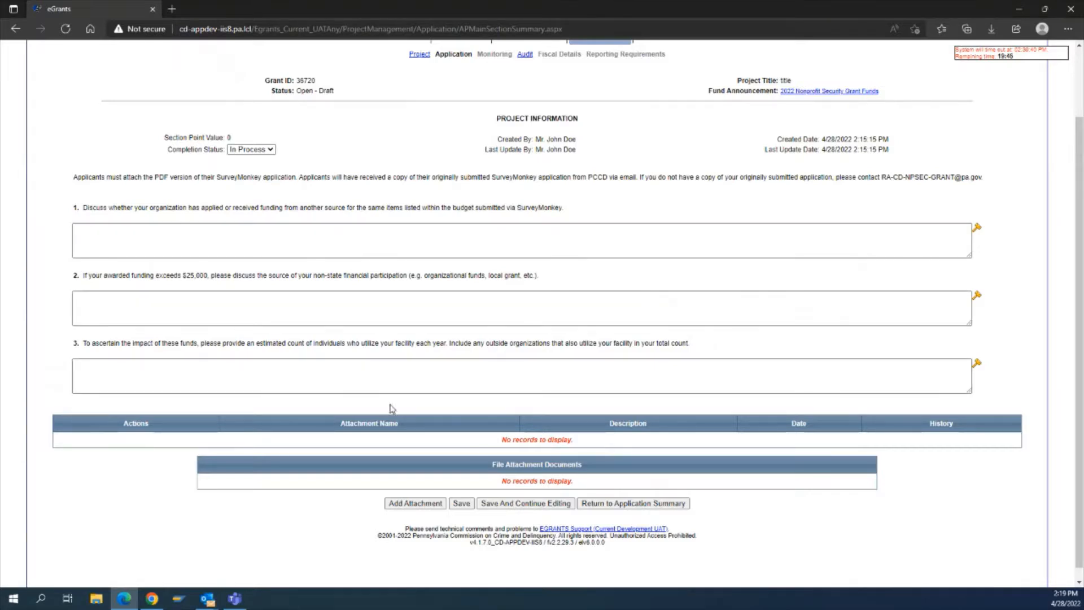
click(411, 504)
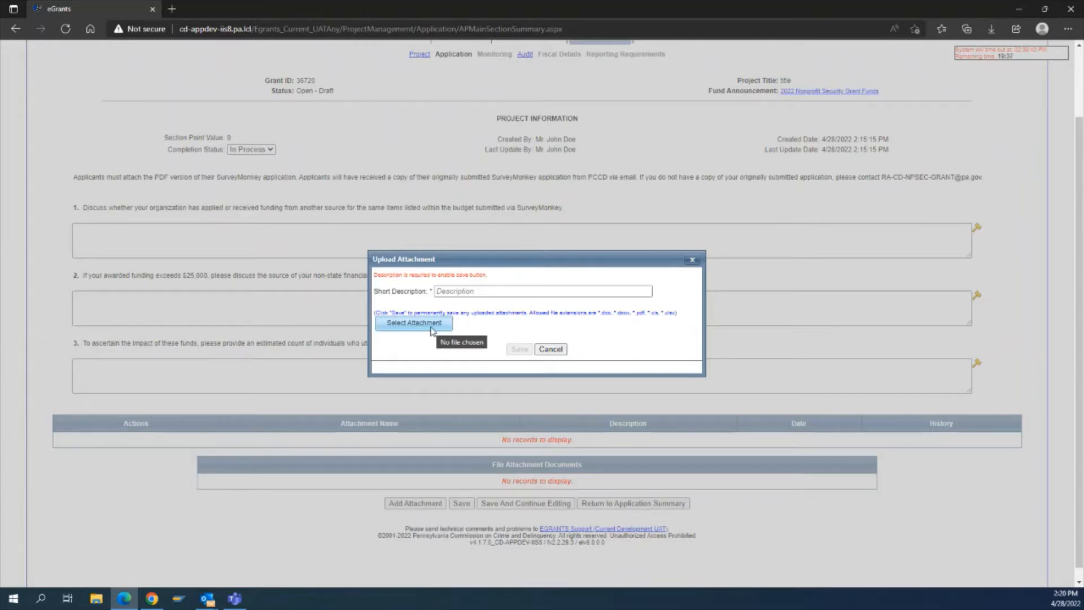
click(451, 292)
text(te)
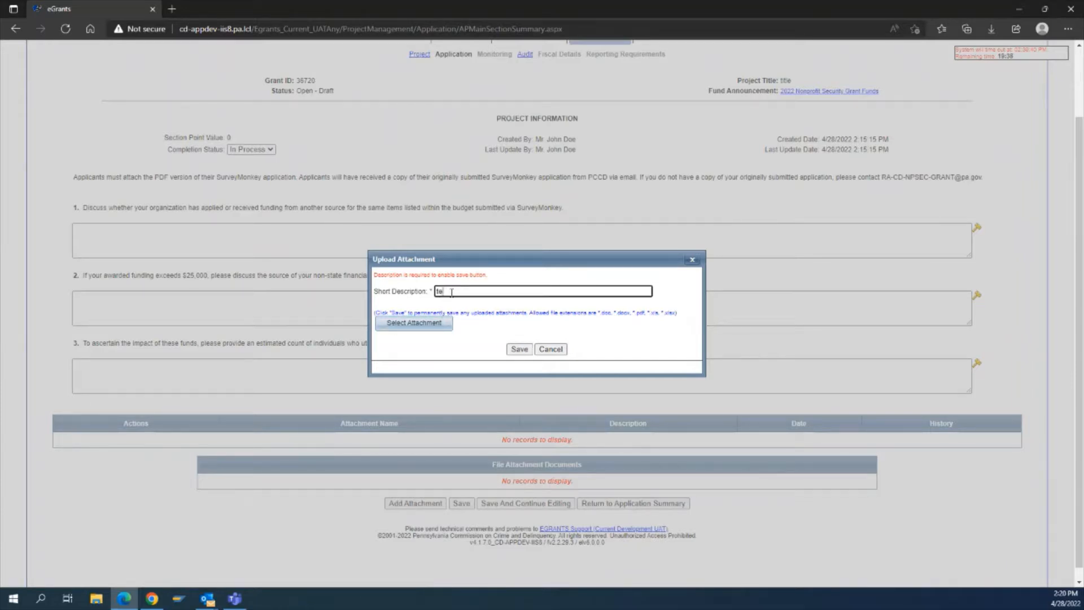
text(st)
click(555, 352)
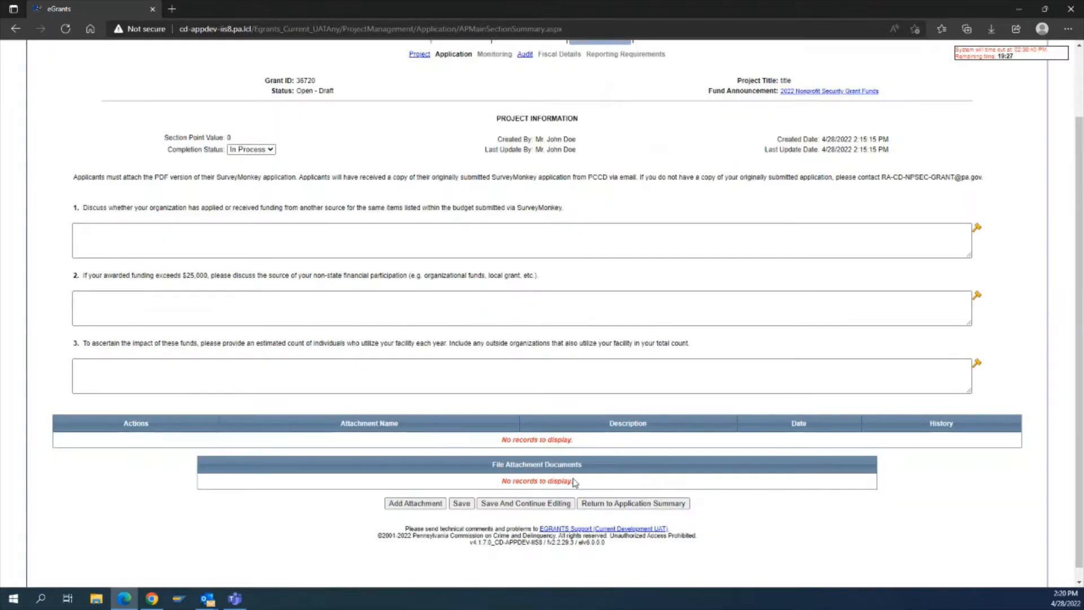
Answer the three project information questions with "test", "N/A" and "test" respectively.
click(150, 237)
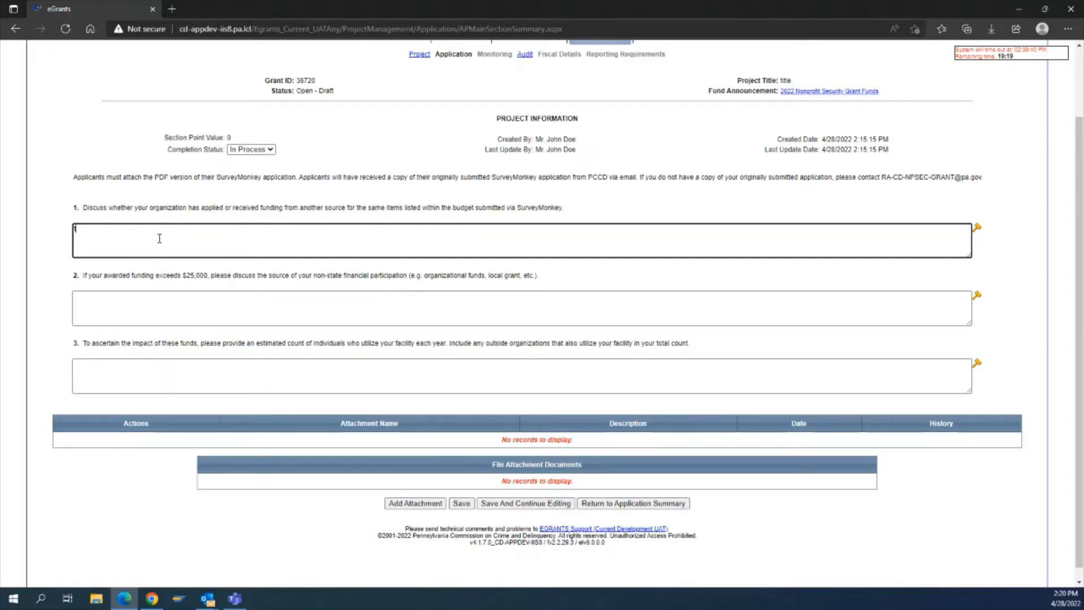
text(test)
key(Tab)
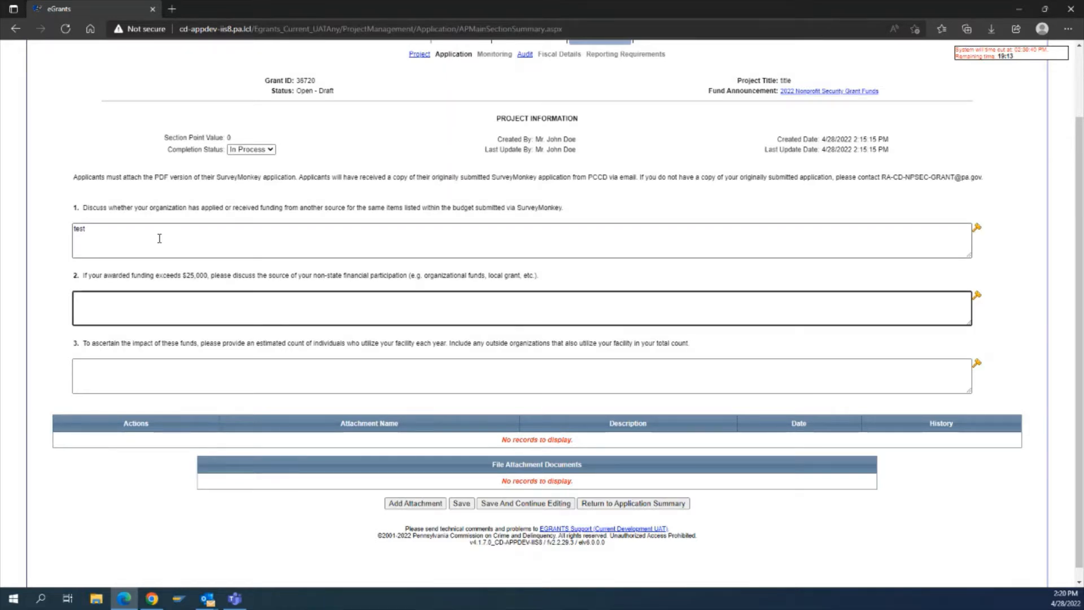
text(N/A)
key(Tab)
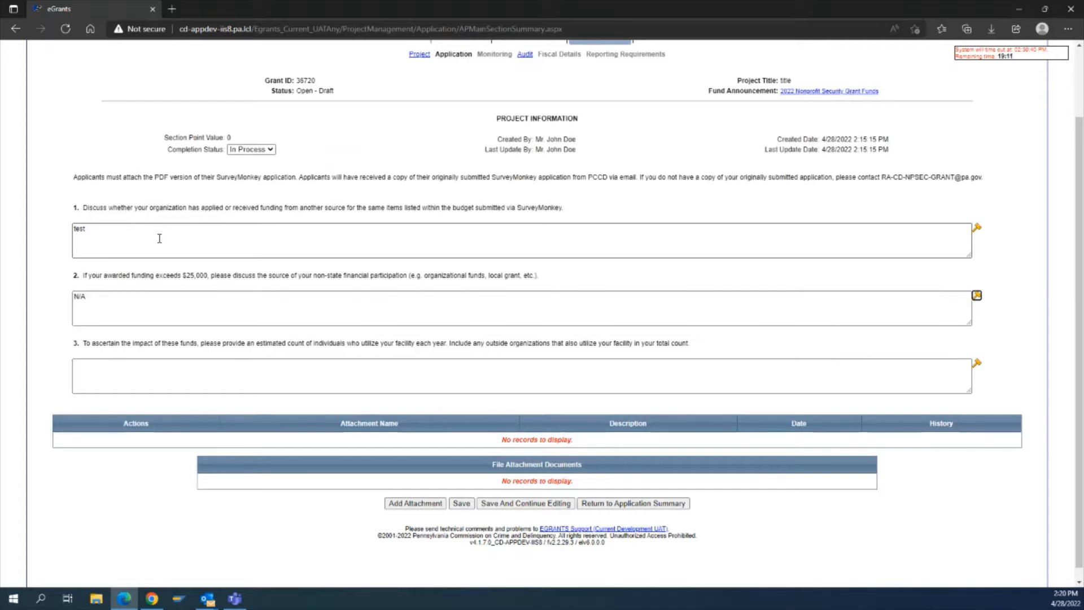
key(Tab)
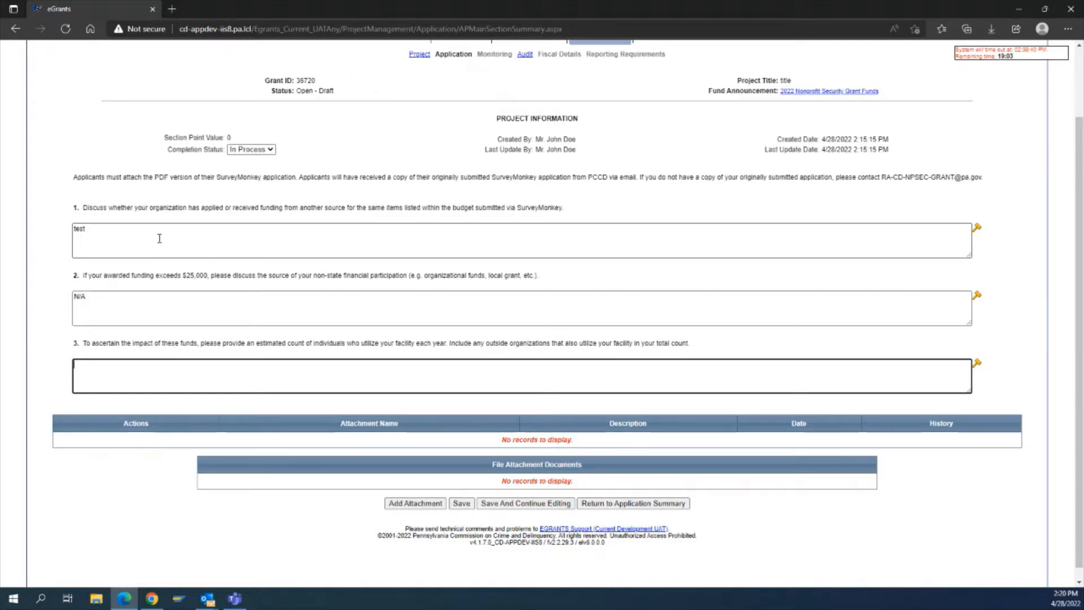
text(test)
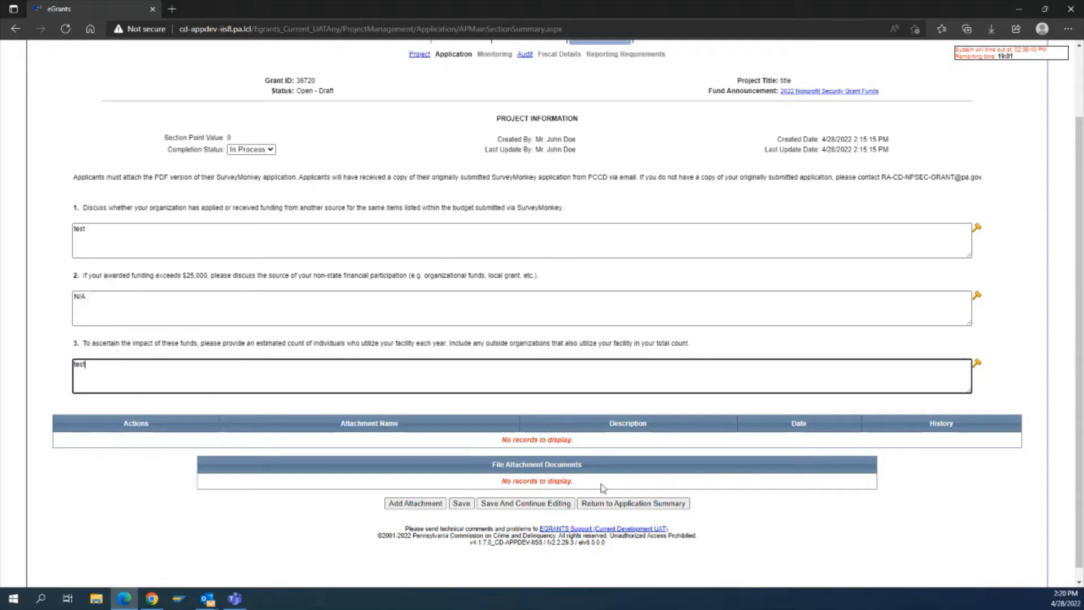
Set the Project Information completion status to Complete and save the section.
click(268, 150)
click(248, 171)
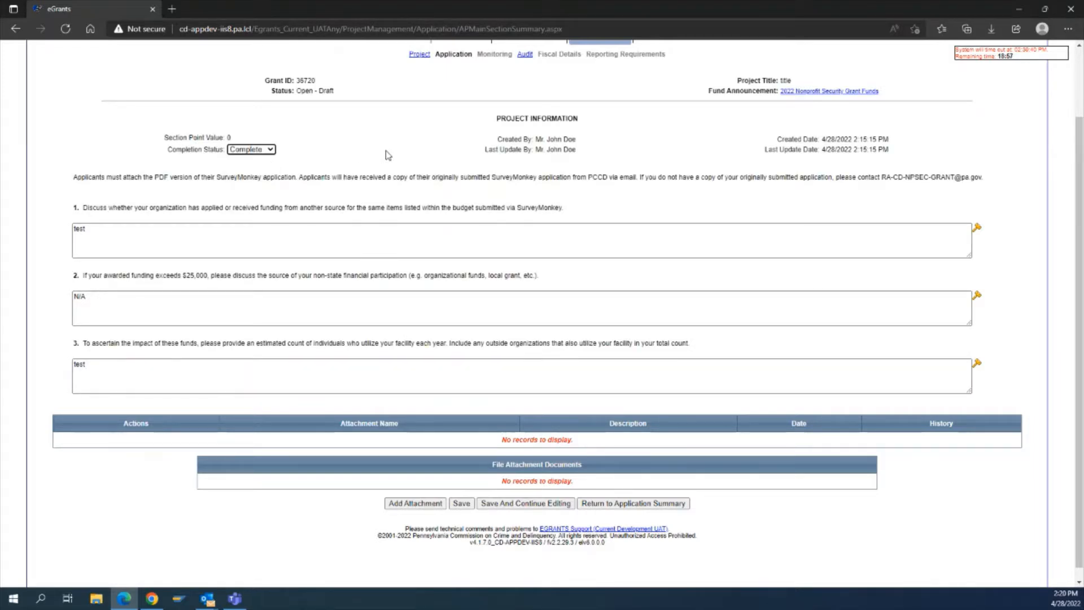
click(461, 504)
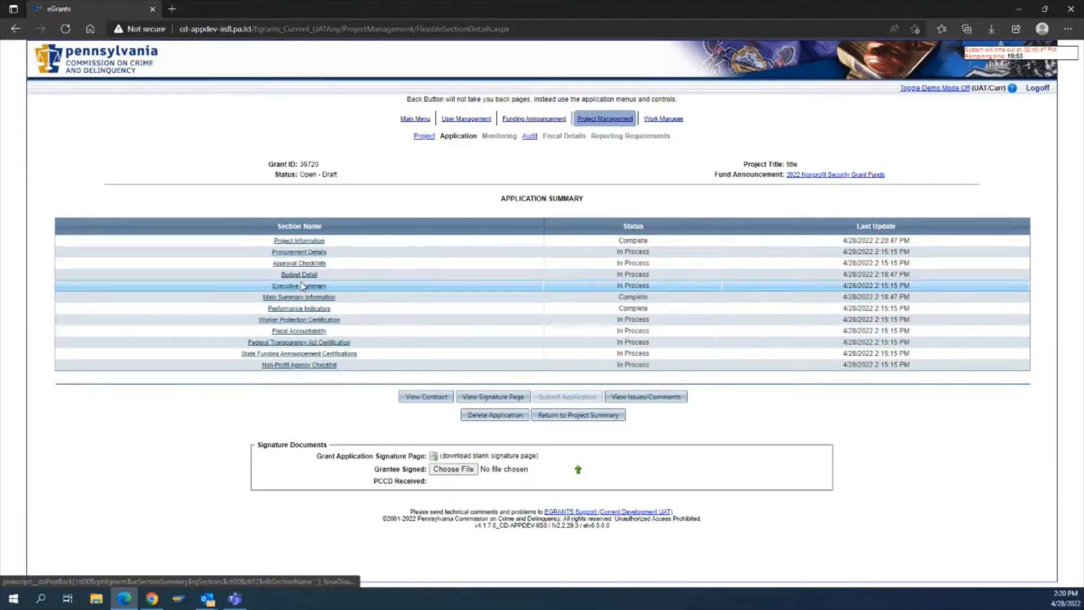
Open the Procurement Details section and answer No to whether the application includes noncompetitive procurements.
click(302, 252)
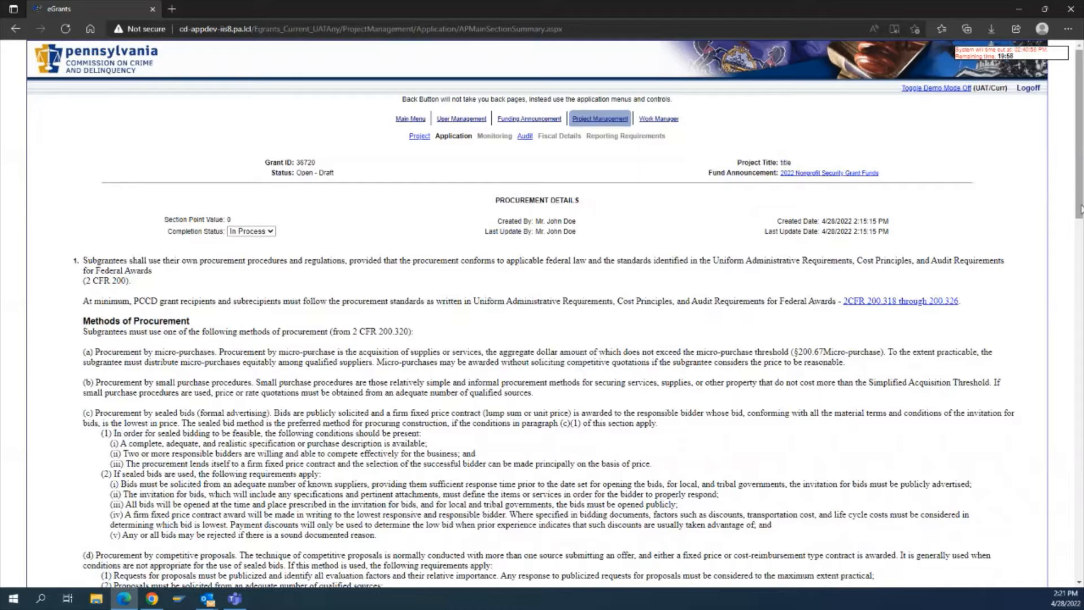
drag(1080, 208, 1081, 293)
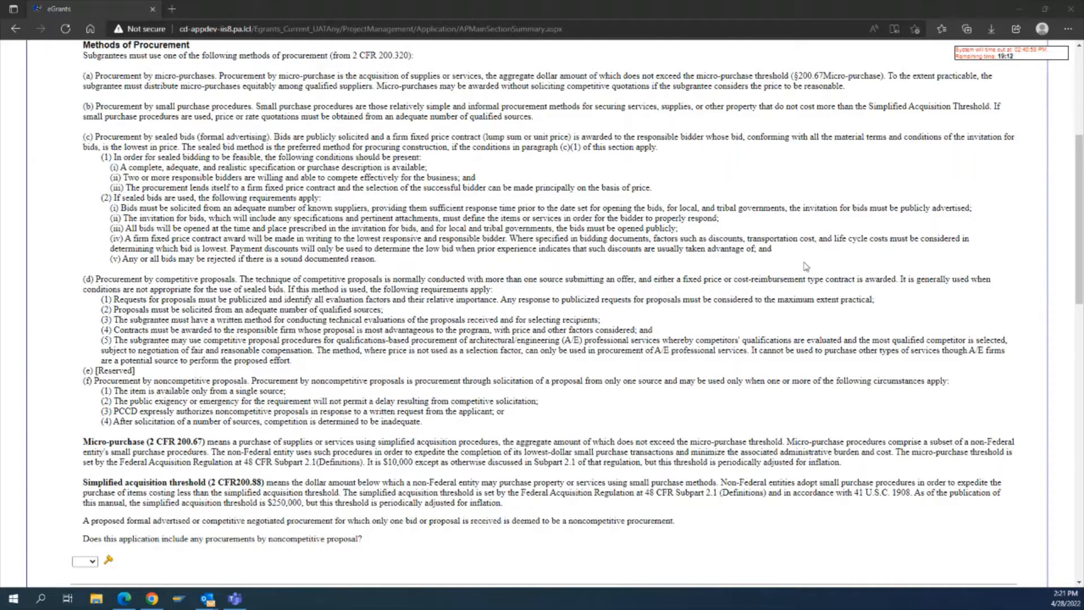
scroll(584, 457, down, 9)
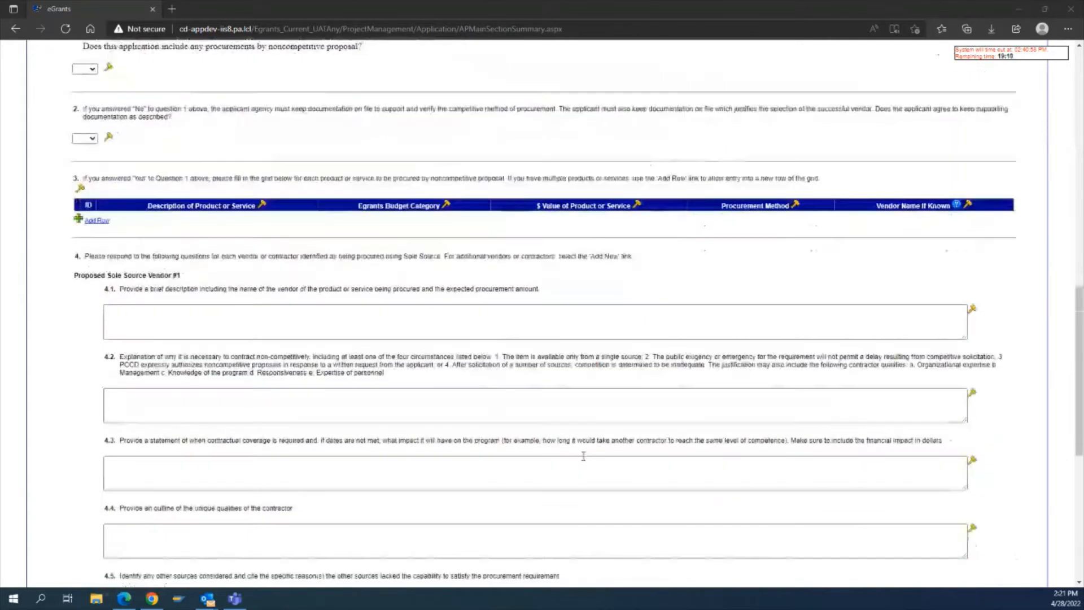
scroll(572, 358, up, 2)
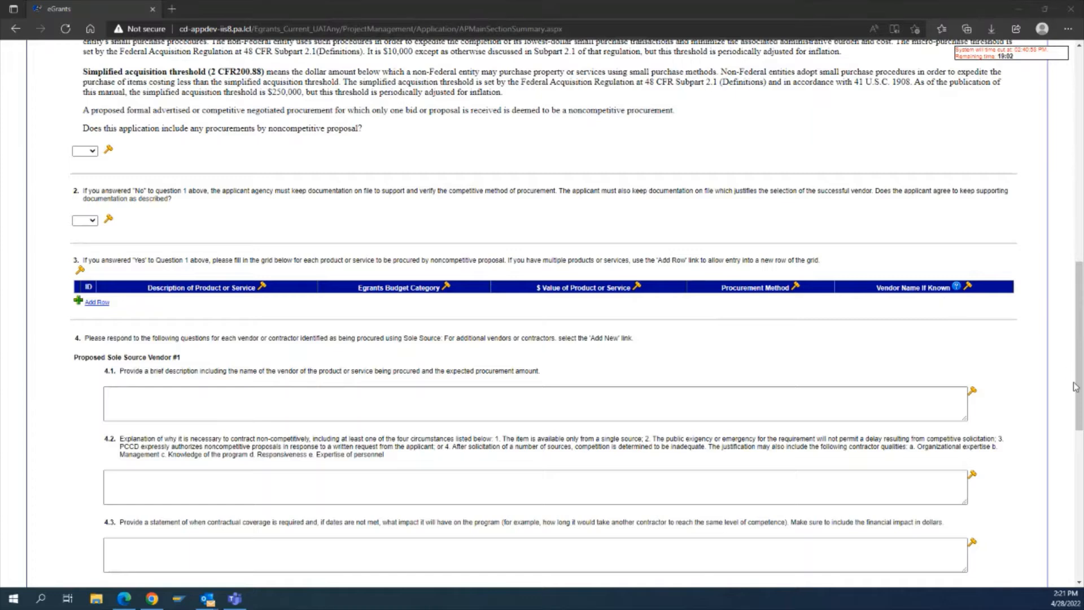
drag(1078, 395, 1079, 411)
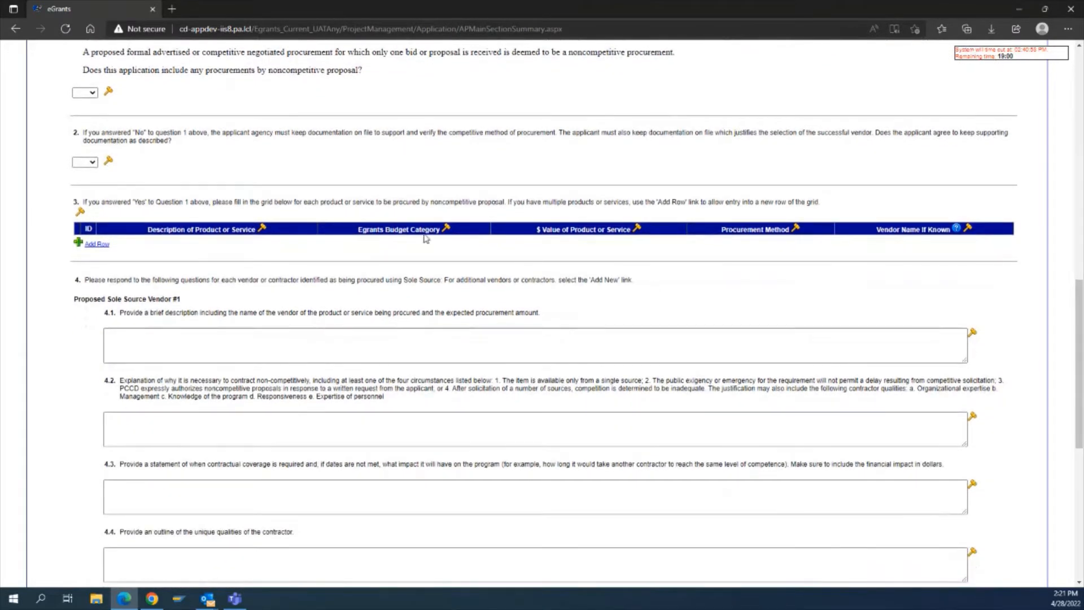
click(92, 93)
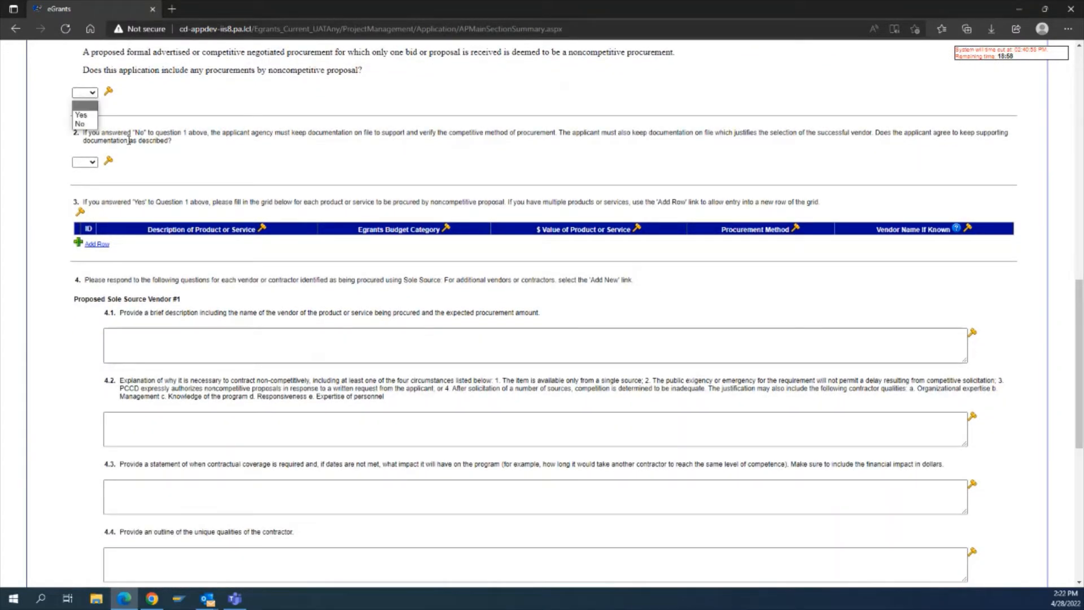
click(81, 124)
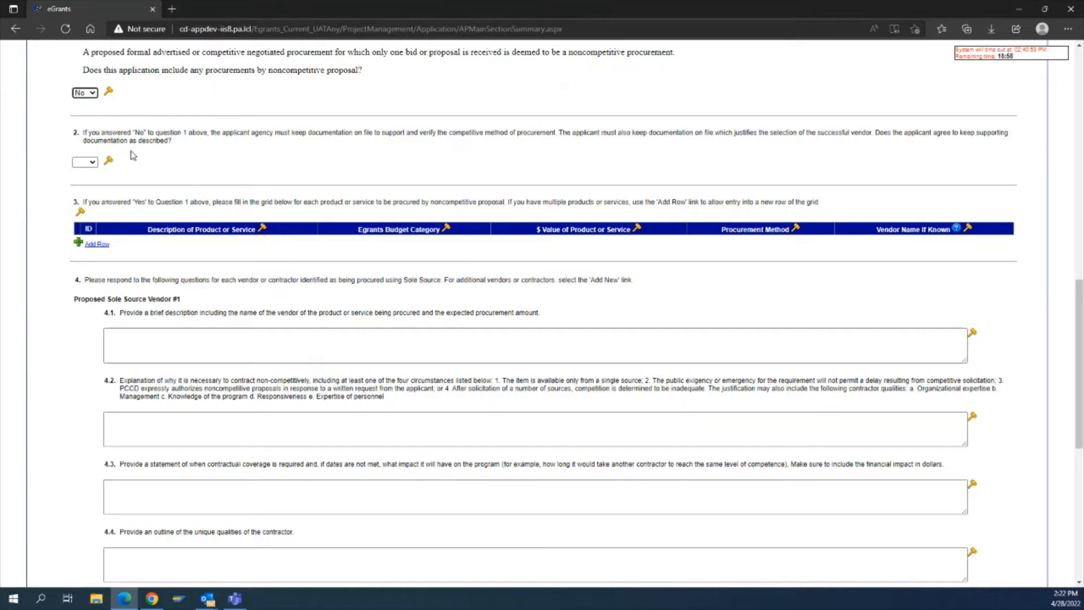
Answer Yes to keeping supporting documentation for the competitive procurement method.
click(96, 100)
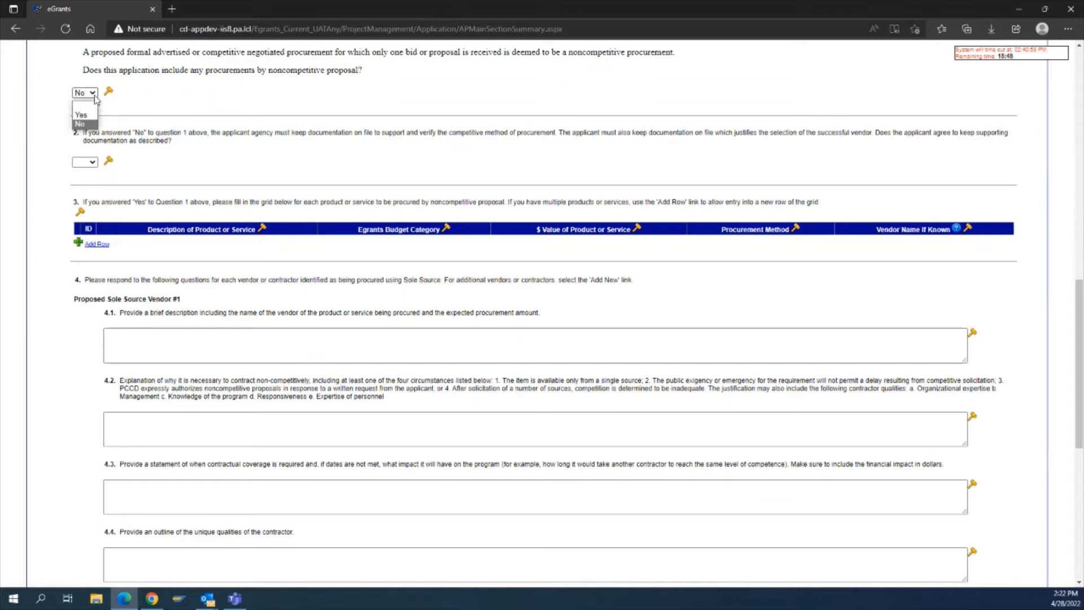
click(242, 102)
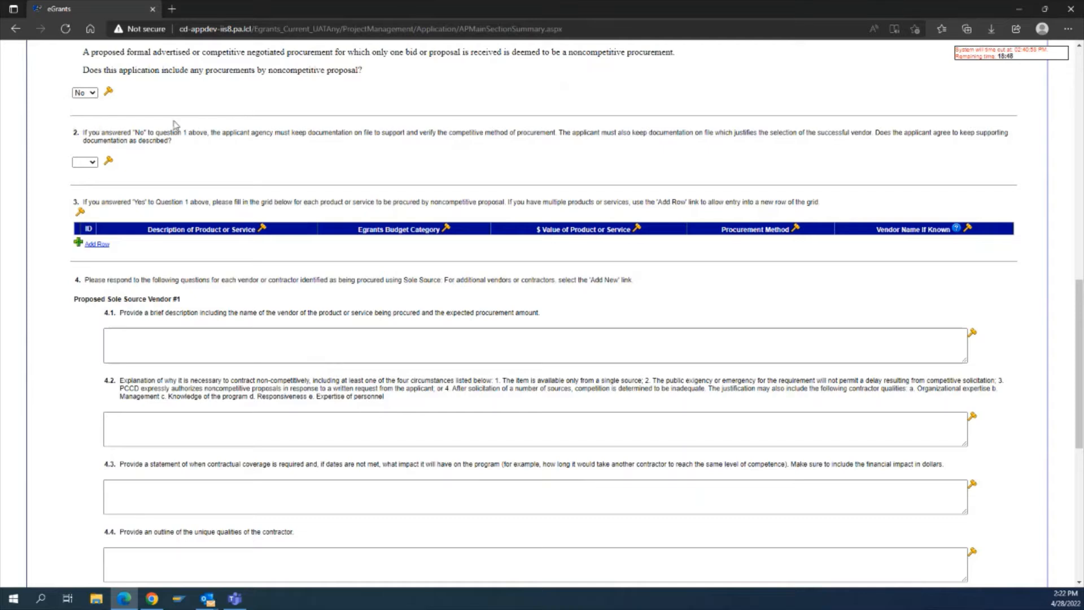
click(84, 162)
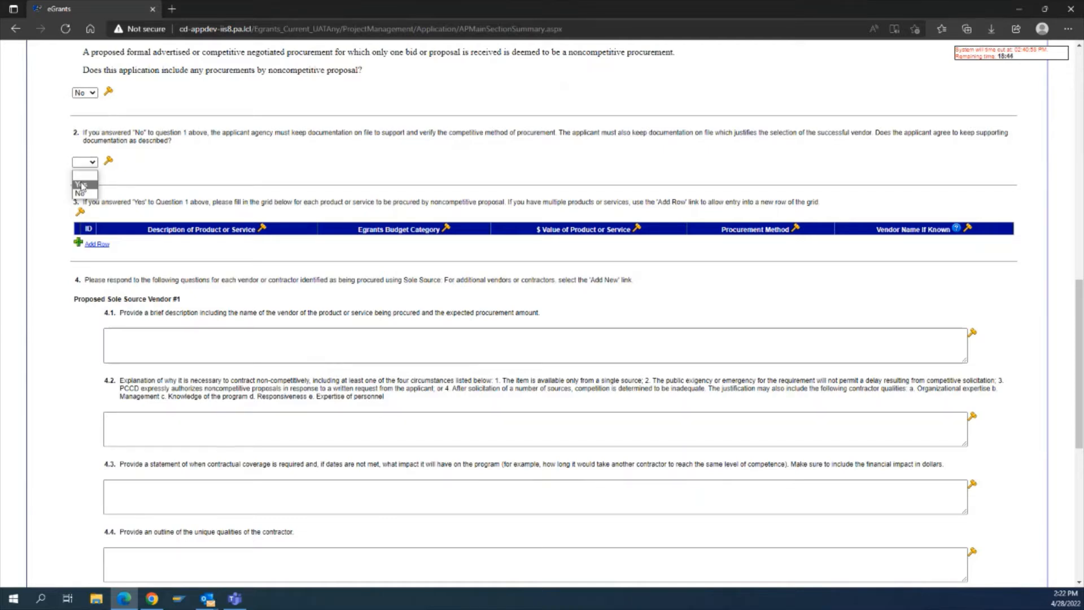
click(81, 186)
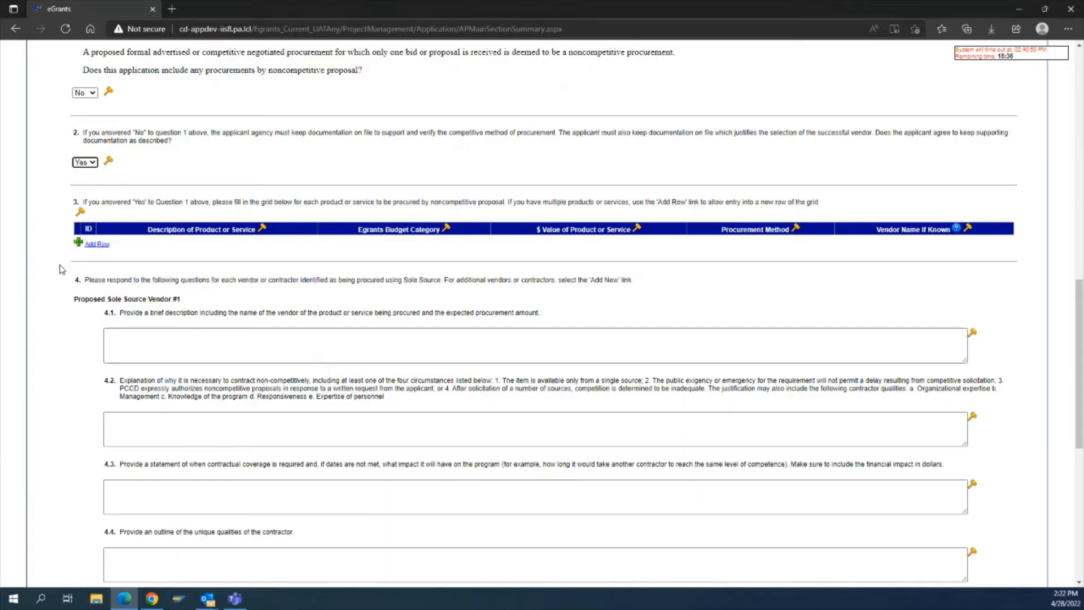
Review the proposed sole source vendor questions further down the procurement form.
scroll(59, 285, down, 3)
scroll(59, 285, down, 2)
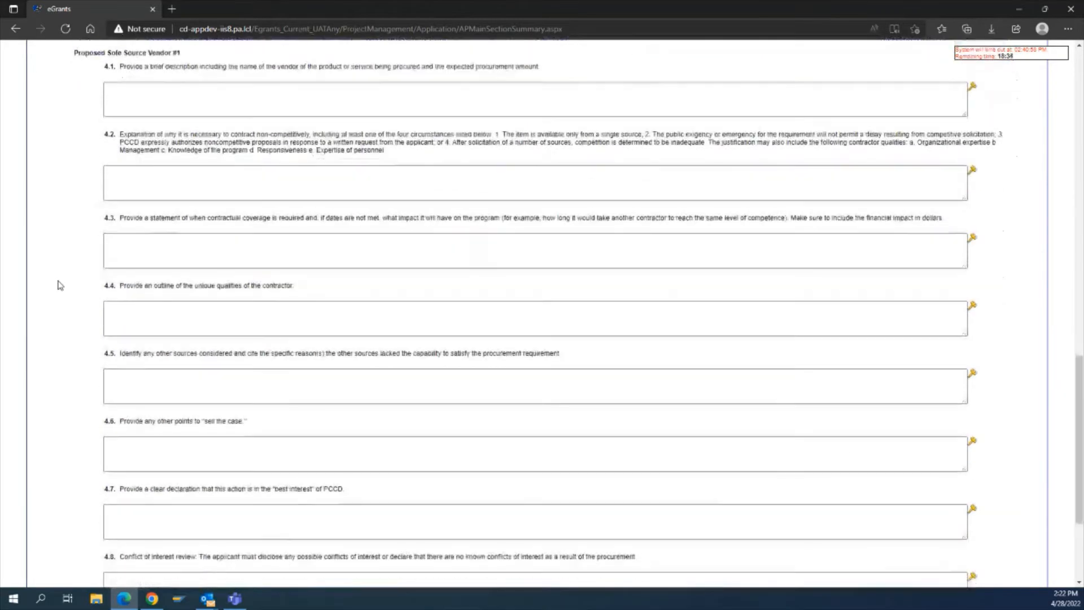
scroll(59, 285, down, 2)
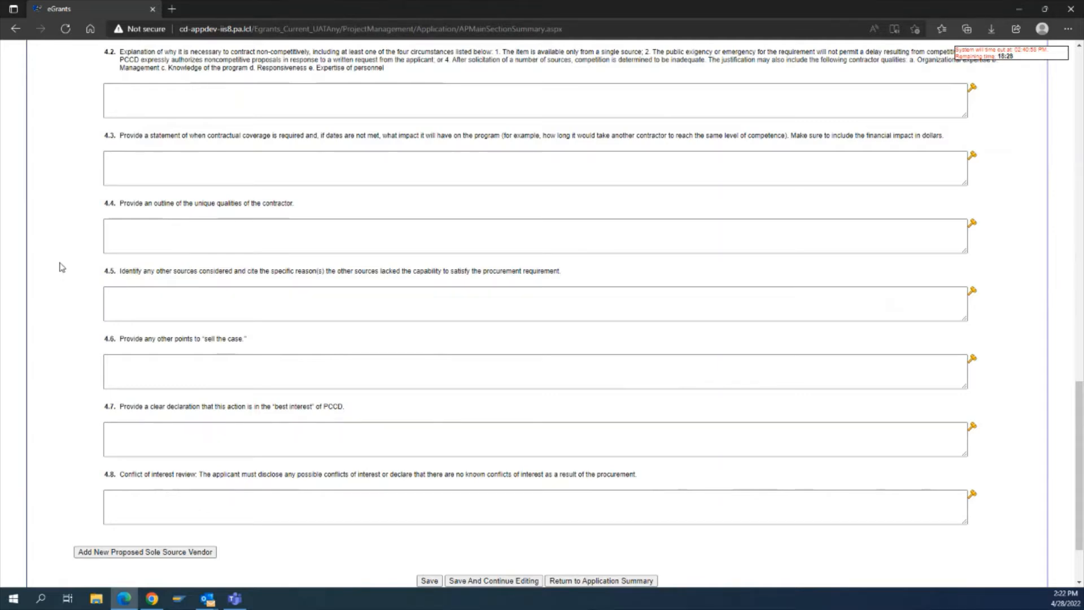
scroll(62, 256, up, 2)
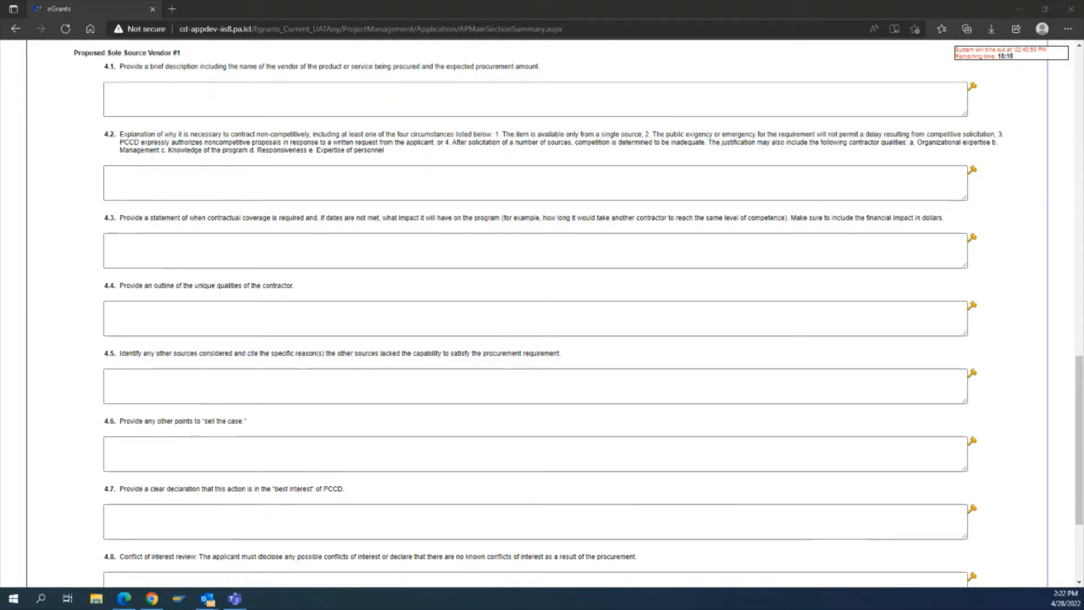
key(super+d)
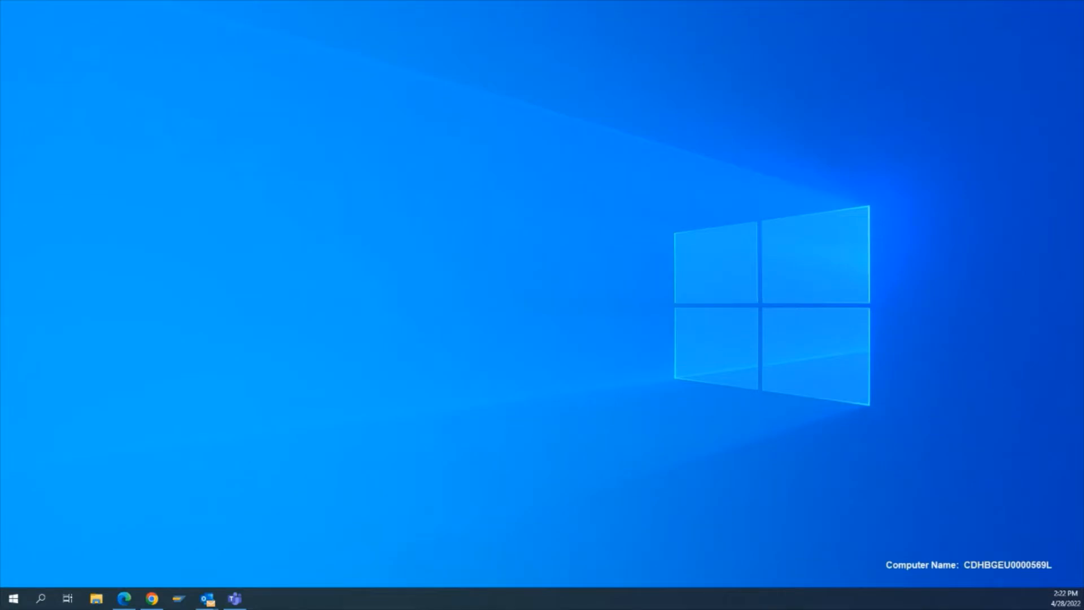
key(super+d)
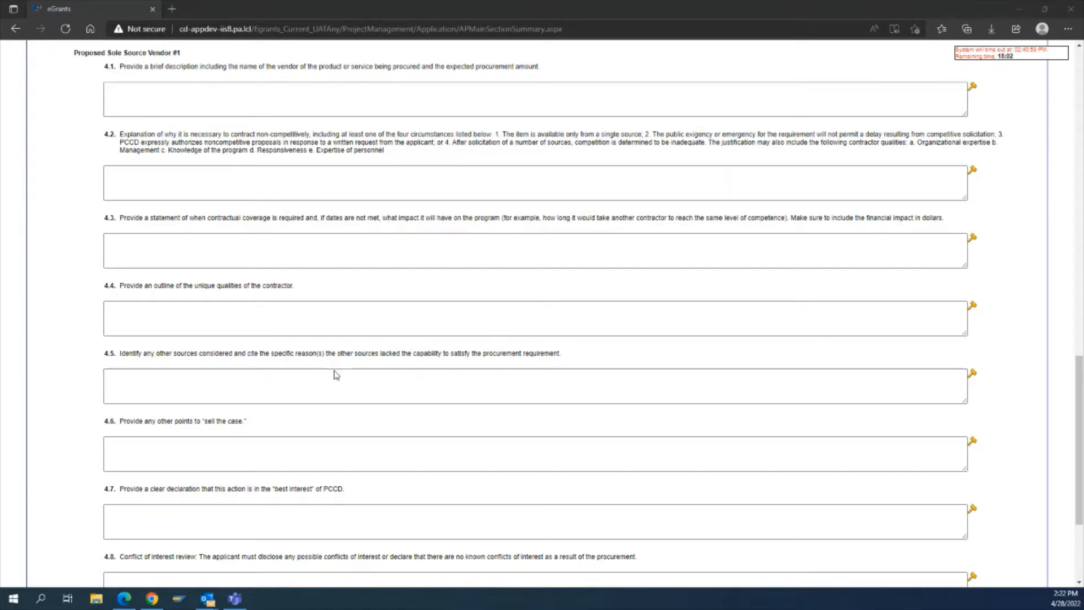
scroll(331, 384, down, 2)
scroll(331, 385, down, 2)
scroll(388, 407, up, 8)
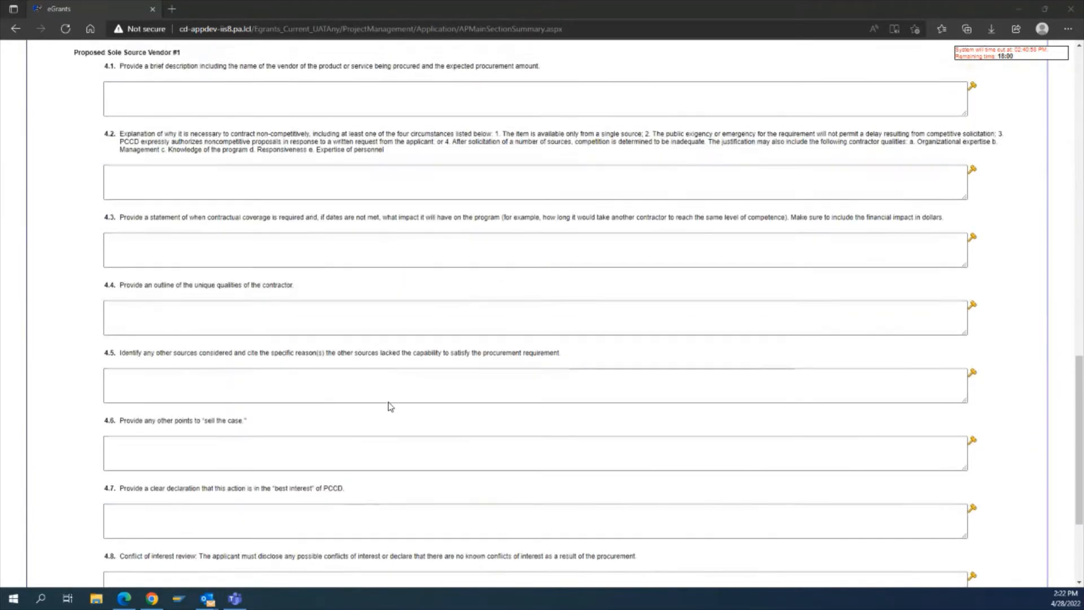
scroll(389, 407, up, 15)
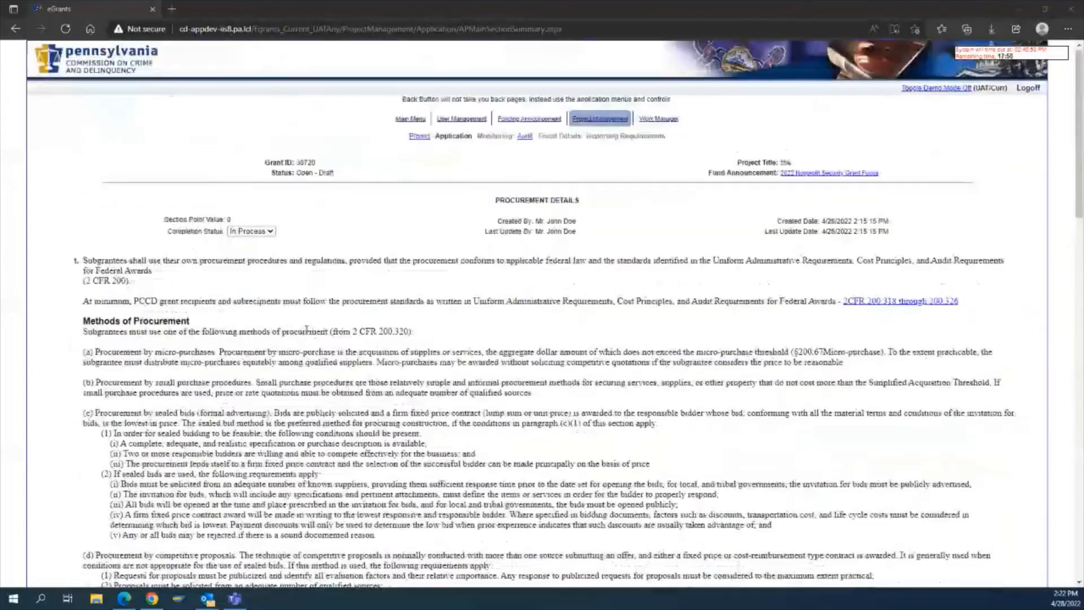
Set the Procurement Details completion status to Complete and save the section.
click(252, 231)
scroll(323, 258, down, 20)
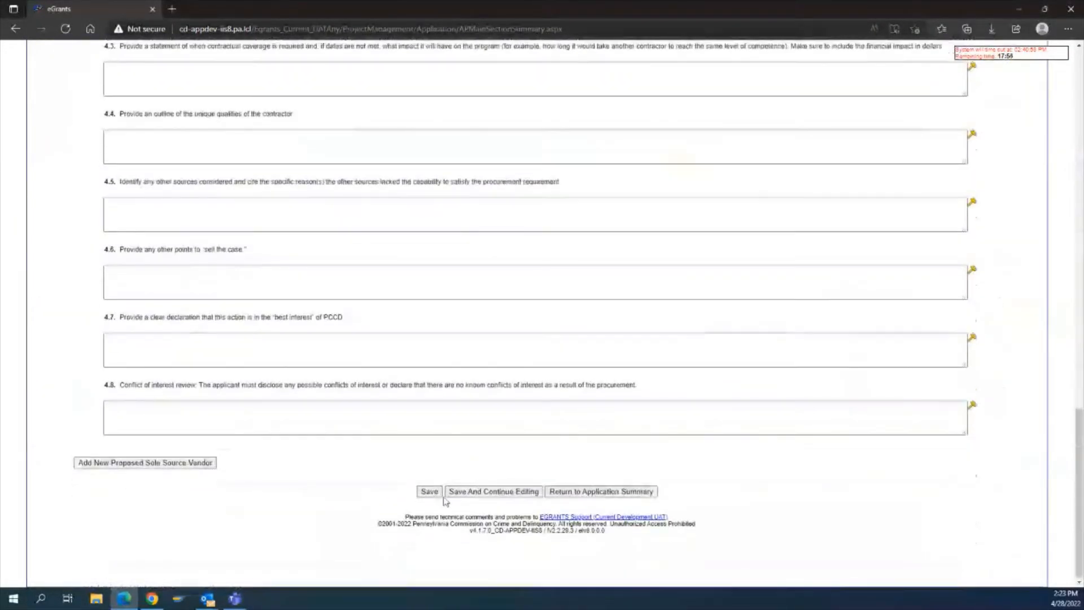
click(430, 492)
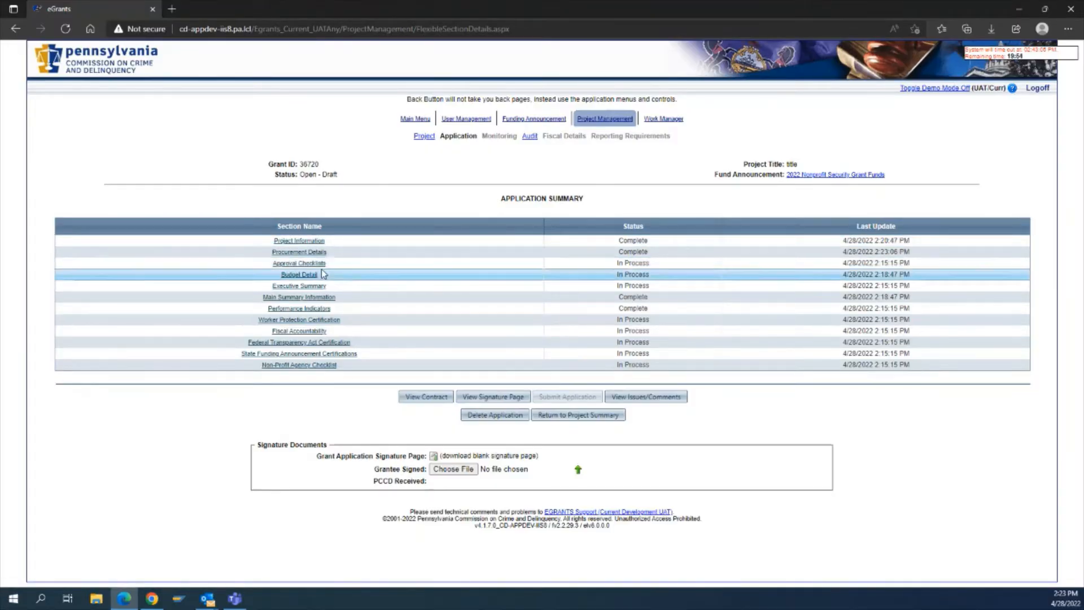
Open the Approval Checklist, answer Yes to regular audits and enter 12/31/2021 as the last completion date.
click(299, 263)
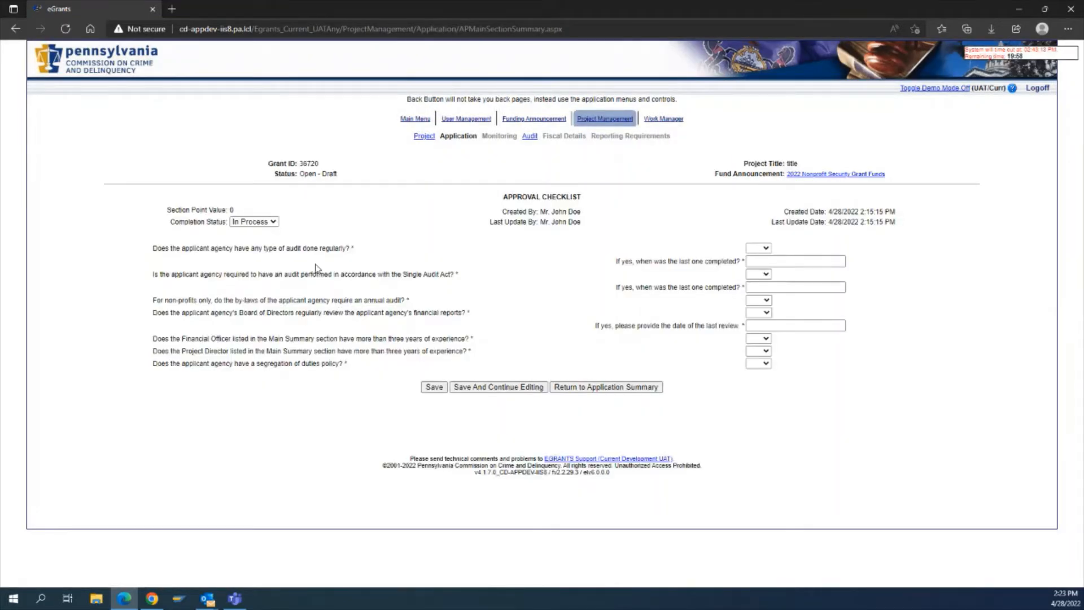
click(762, 249)
click(756, 268)
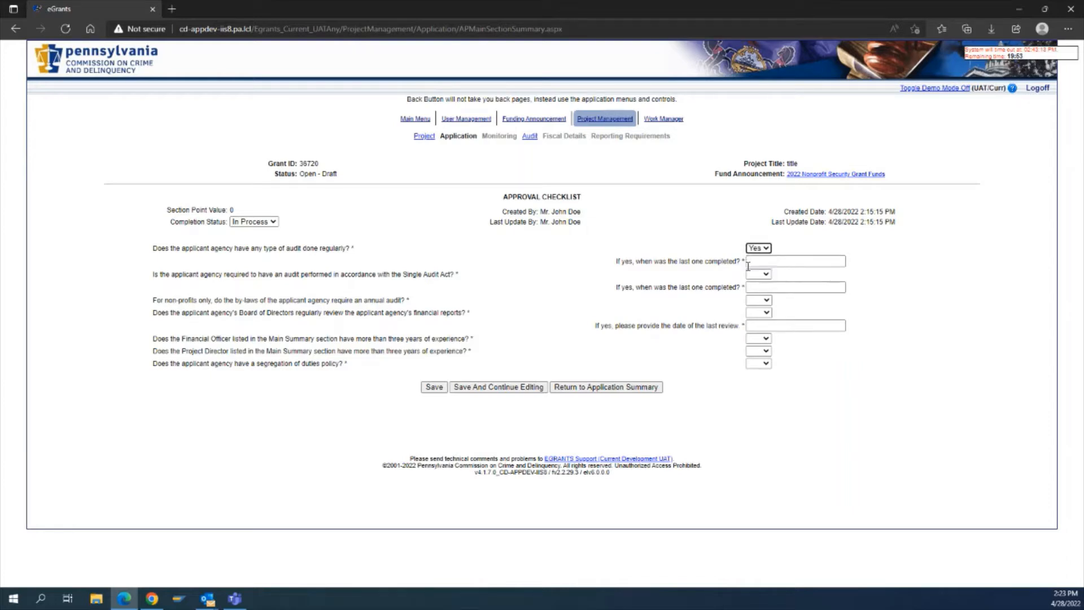
click(777, 262)
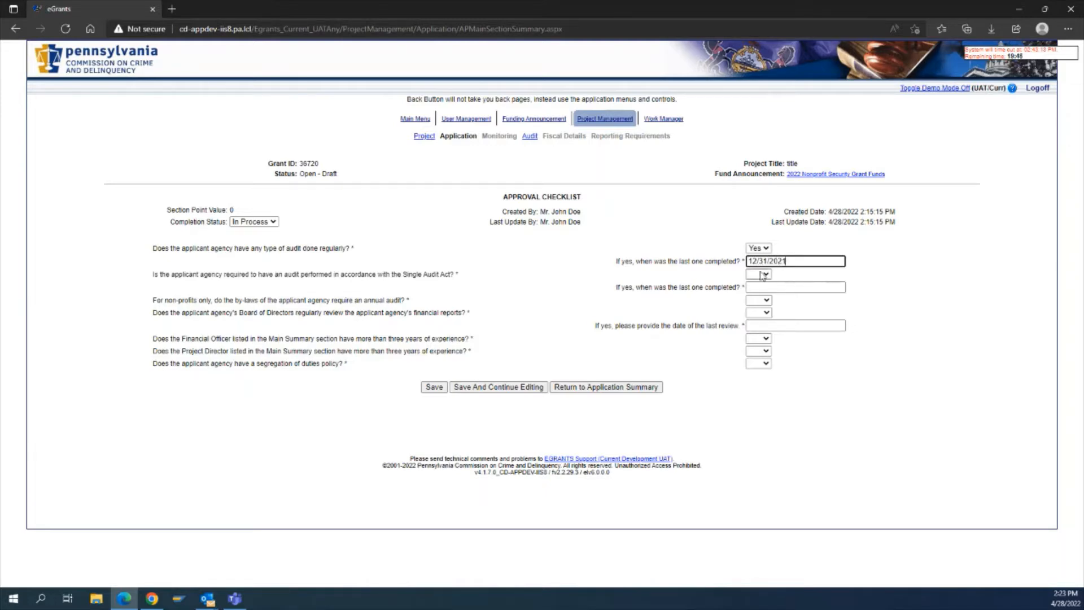
Answer Yes to the Single Audit Act requirement and enter 12/31/2021 as its last completion date.
click(762, 275)
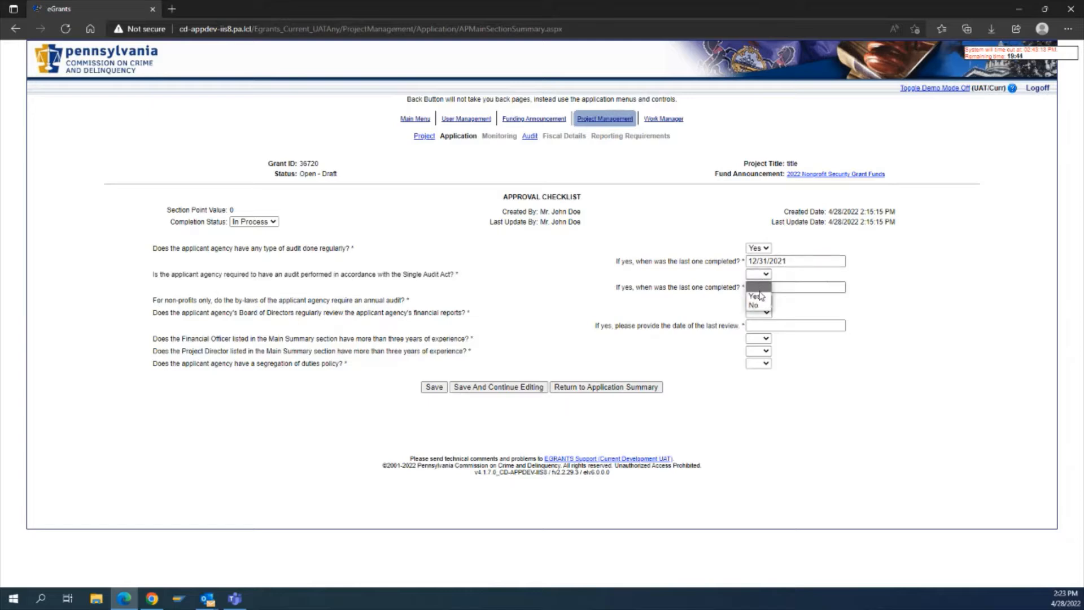
click(759, 297)
click(763, 287)
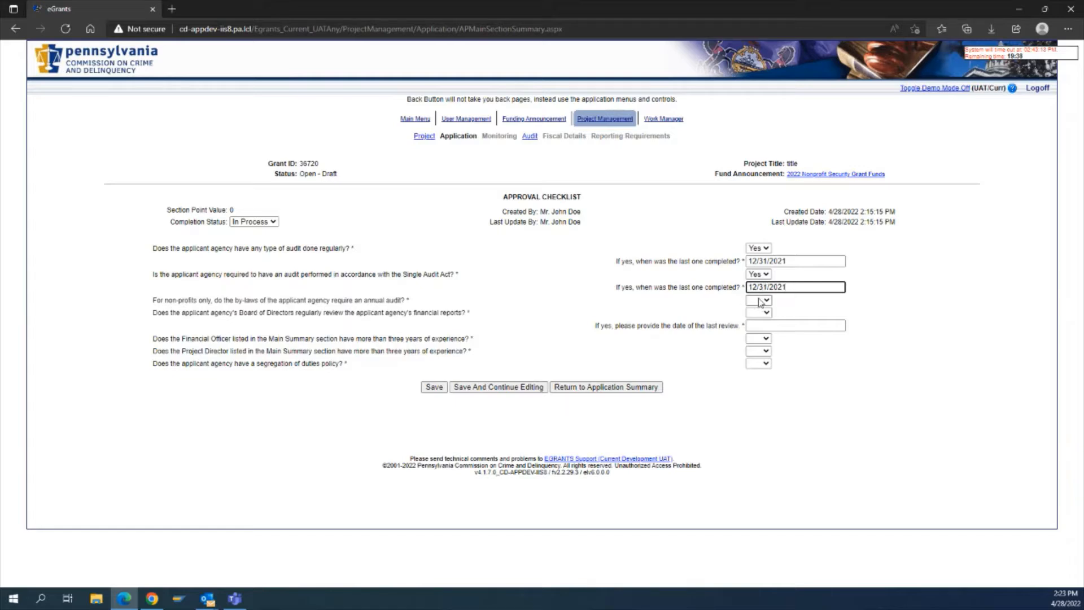
Answer Yes to the by-laws annual audit and Board financial review questions, entering 3/31/2022 as the last review date.
click(759, 300)
click(756, 322)
click(759, 313)
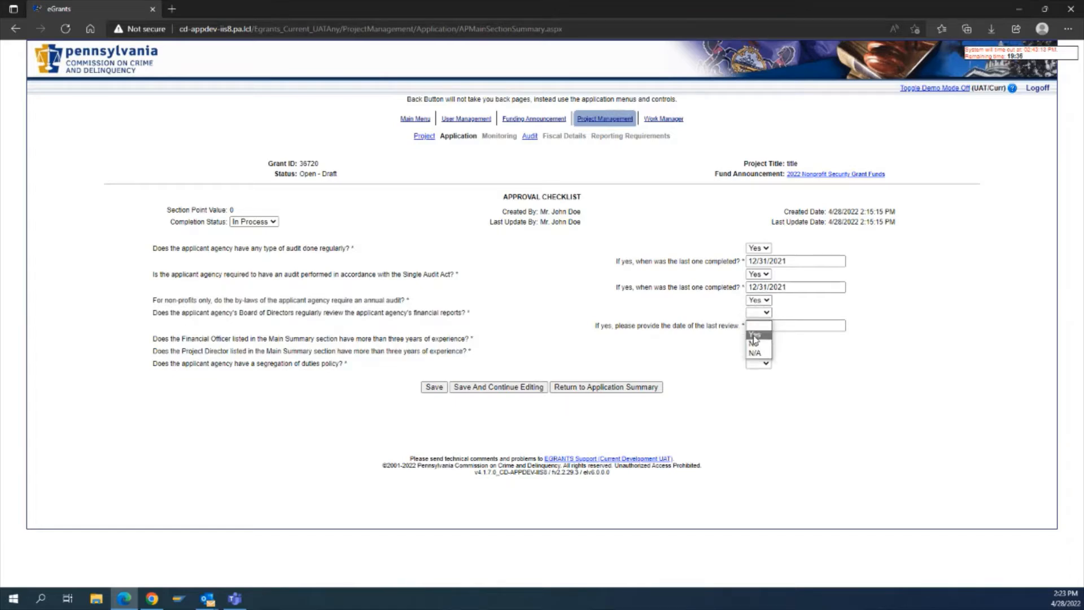
click(756, 330)
click(758, 326)
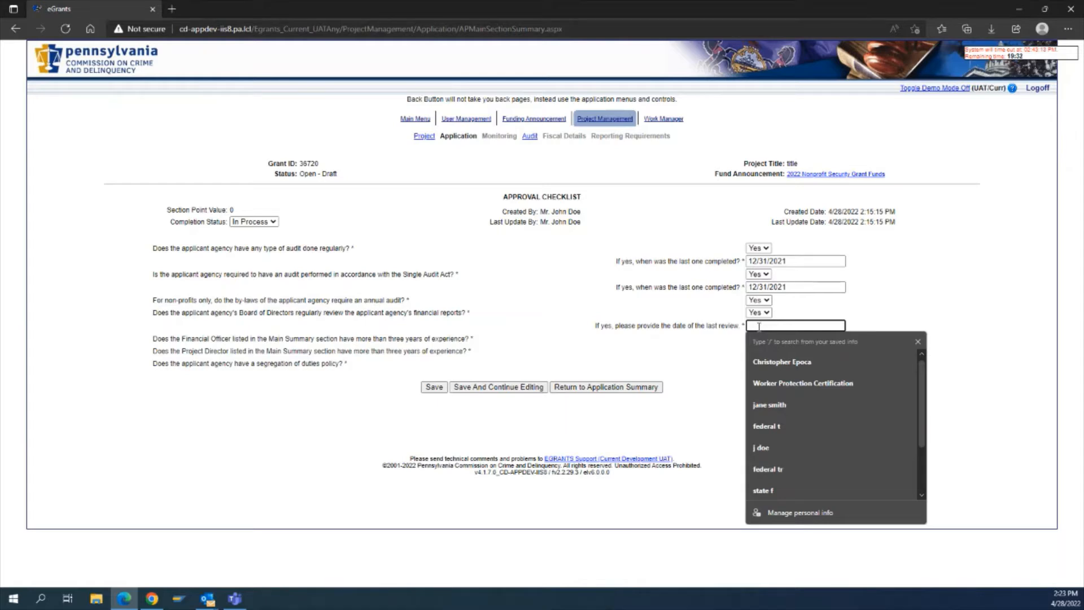
text(3/31/2022)
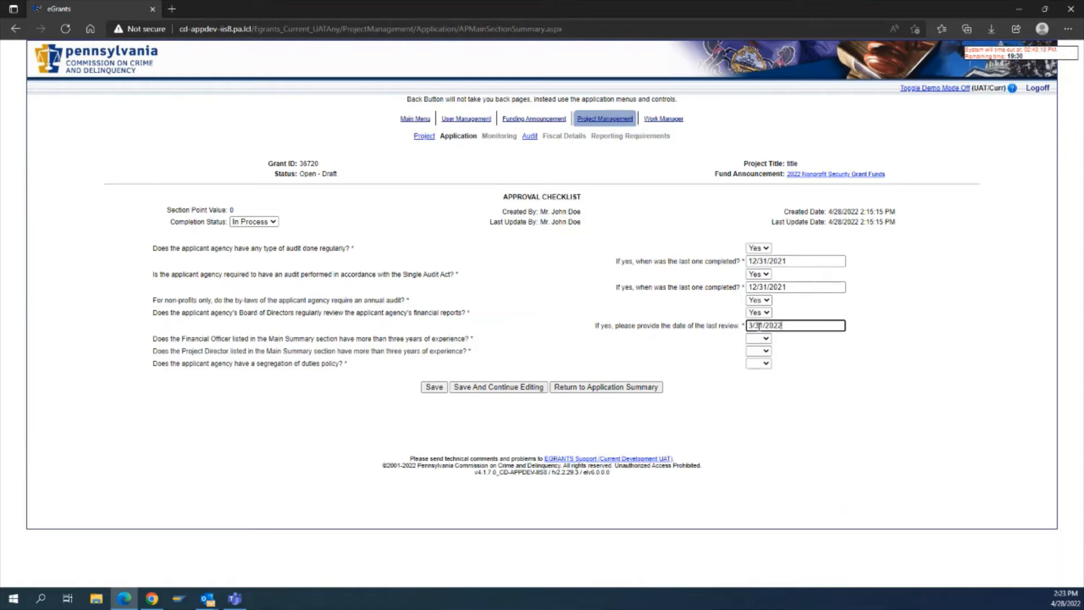
Answer Yes to the Financial Officer and Project Director experience questions and the segregation of duties policy question.
click(767, 338)
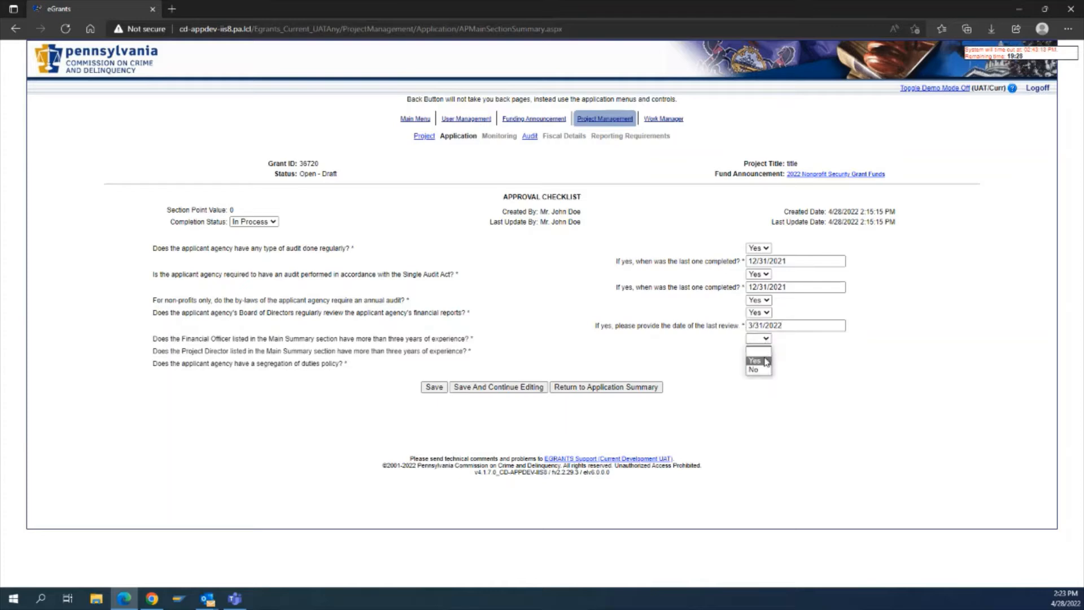
click(759, 360)
click(763, 350)
click(761, 373)
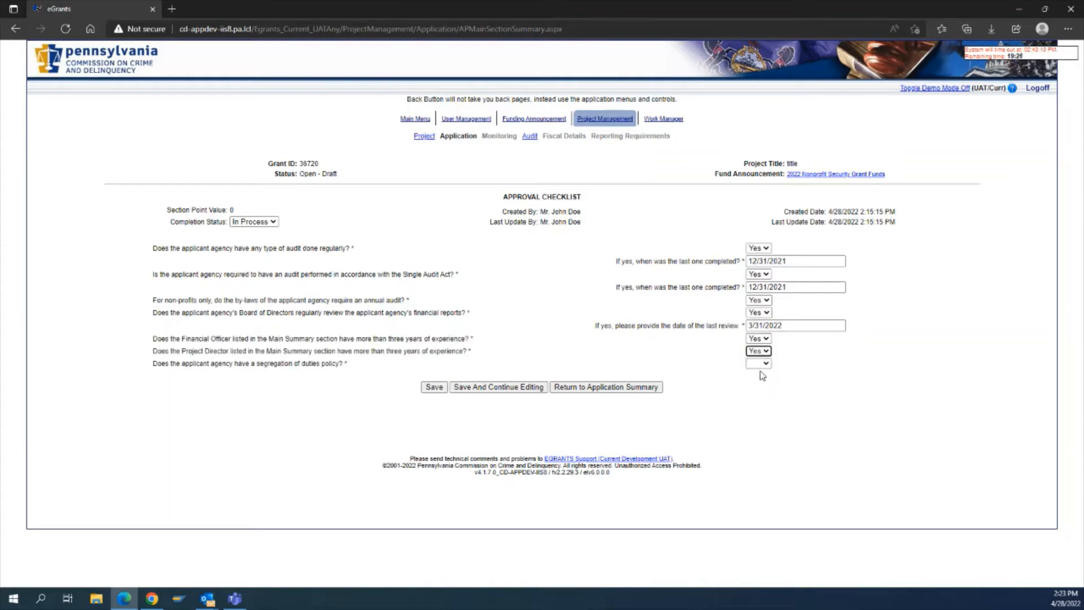
click(758, 363)
click(760, 385)
click(730, 418)
Set the Approval Checklist completion status to Complete and save the section.
click(254, 221)
click(266, 236)
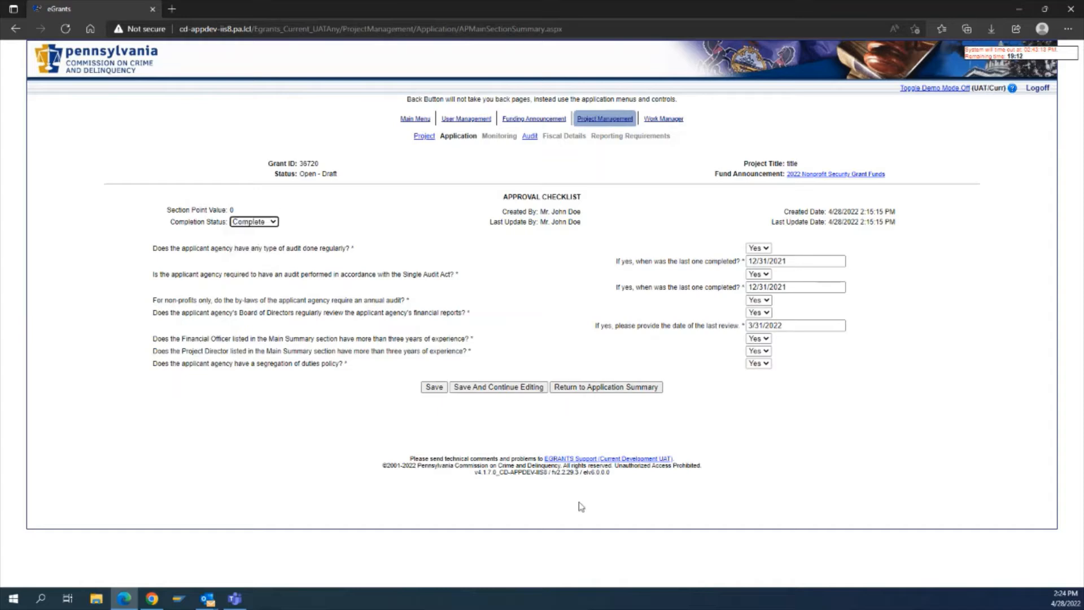
click(434, 387)
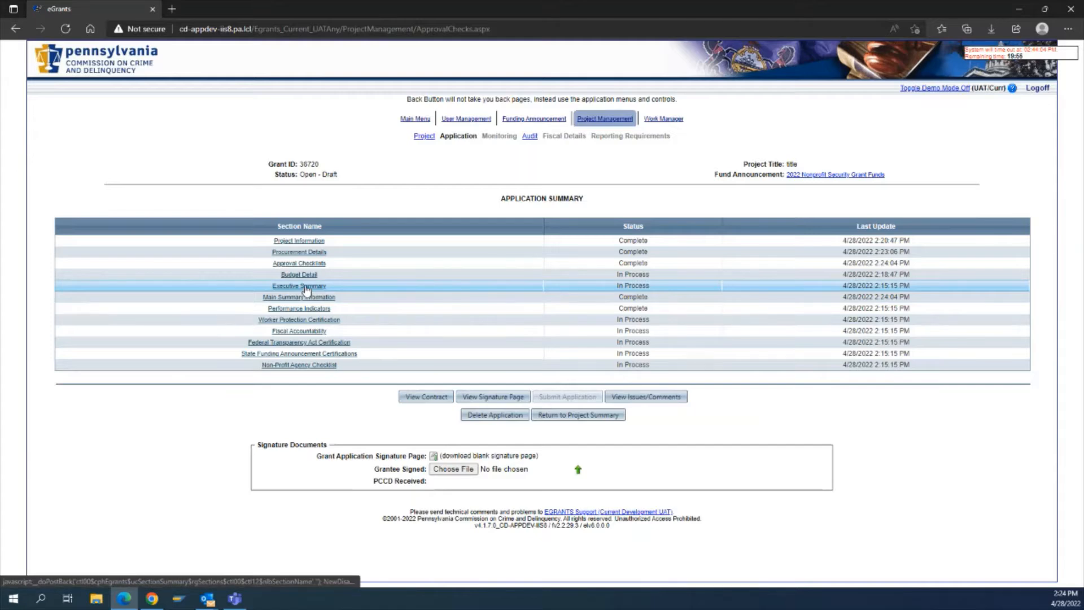
Open the Budget Detail section and return to the application summary.
click(301, 275)
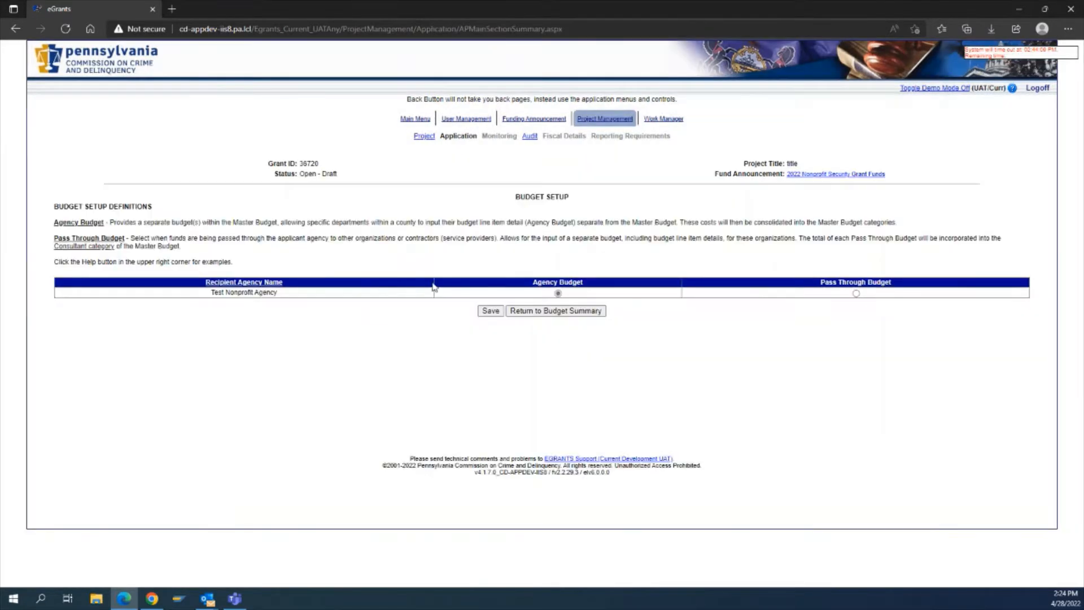
click(539, 314)
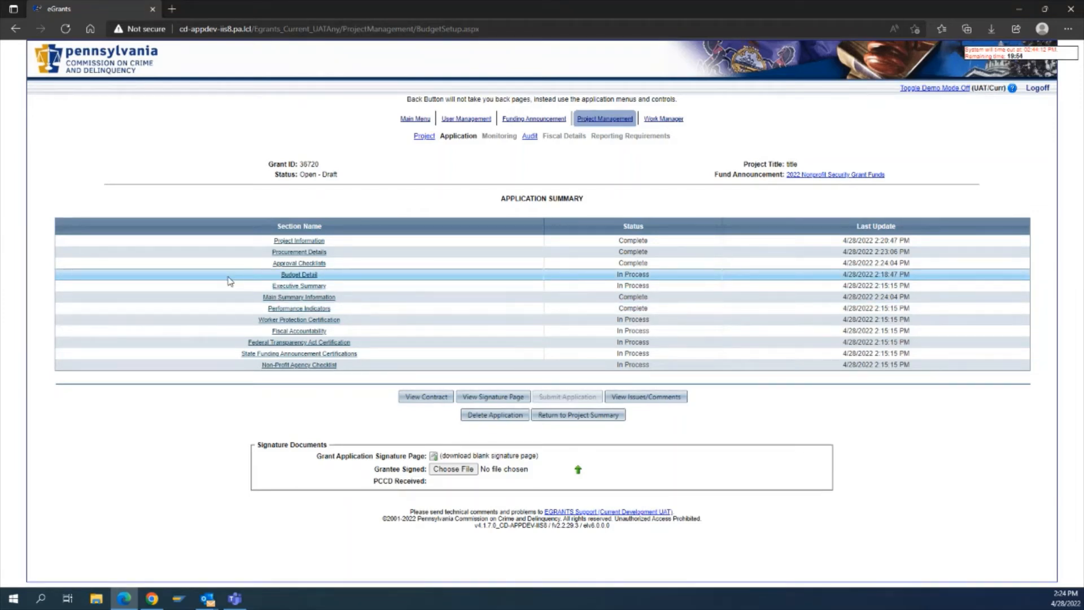
Open the Executive Summary section and paste the applicant script template into its text box.
click(281, 287)
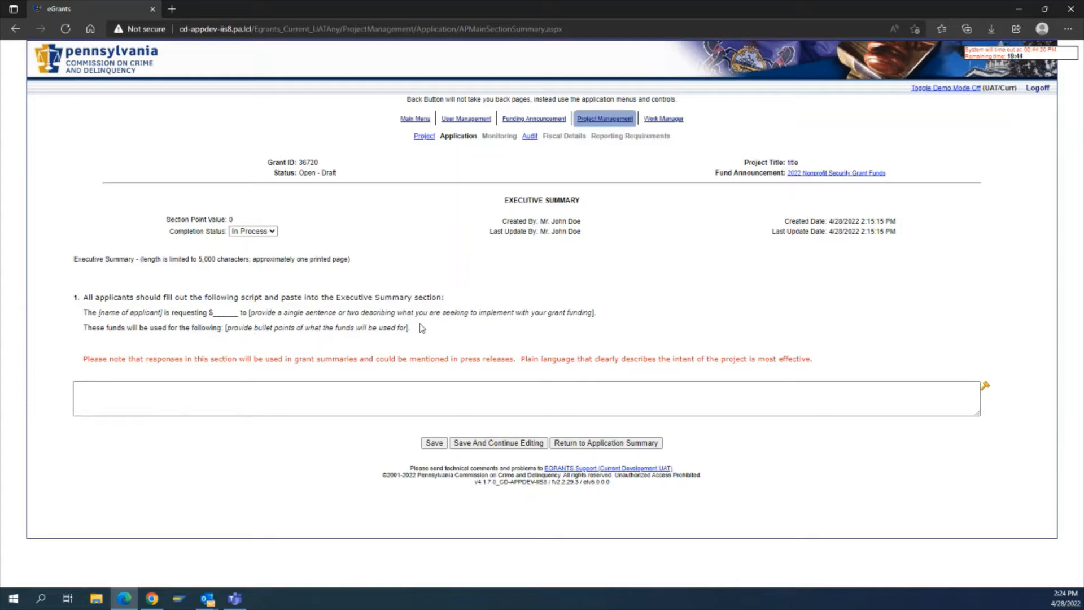
drag(418, 326, 402, 346)
key(ctrl+c)
click(83, 320)
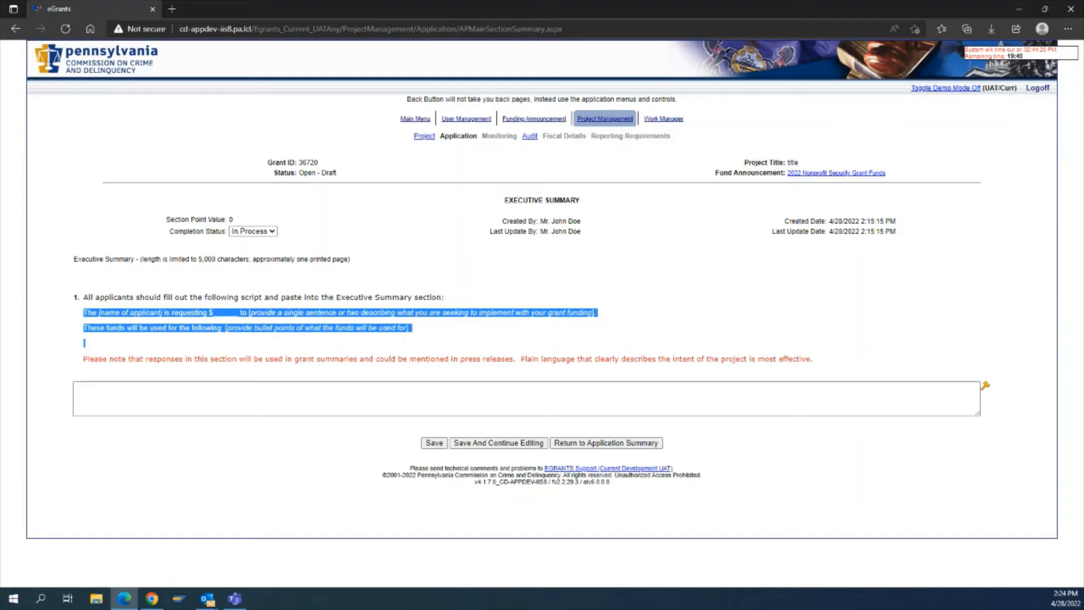
click(164, 390)
key(ctrl+v)
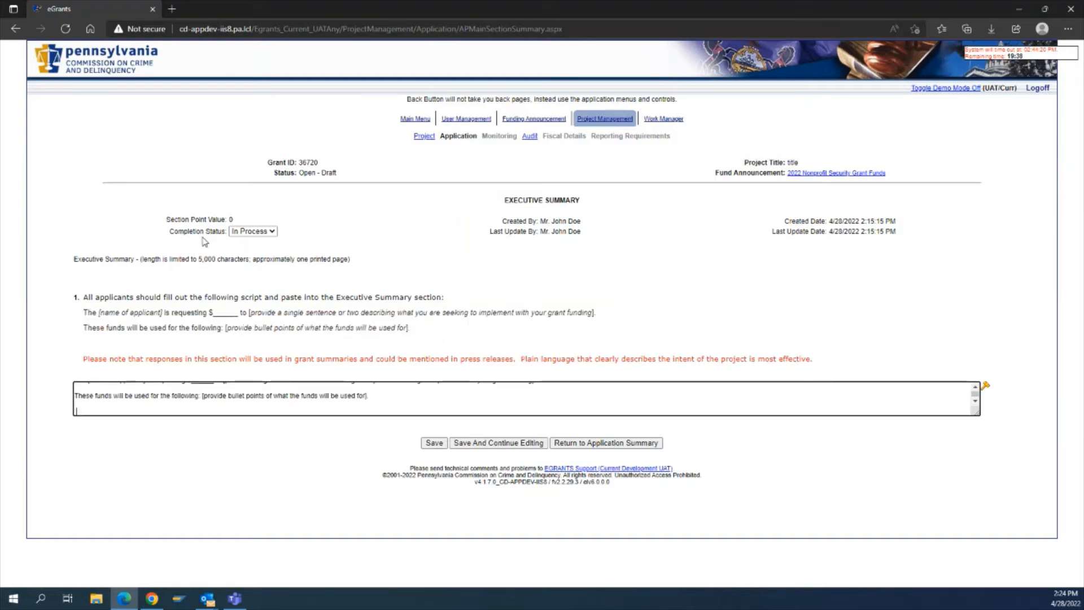
Set the Executive Summary completion status to Complete and save the section.
click(252, 231)
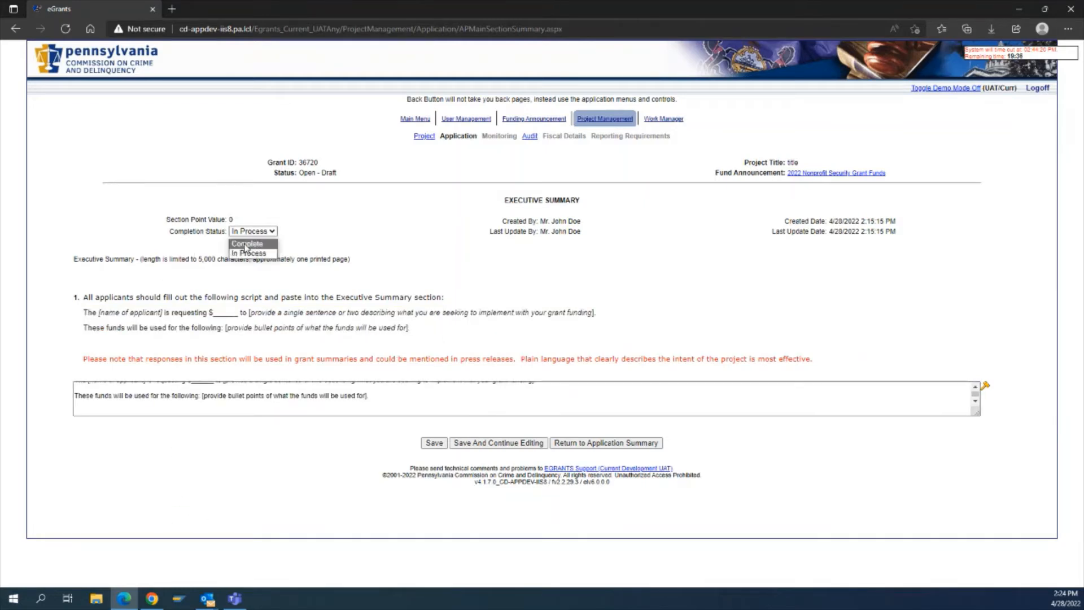
click(247, 252)
click(435, 443)
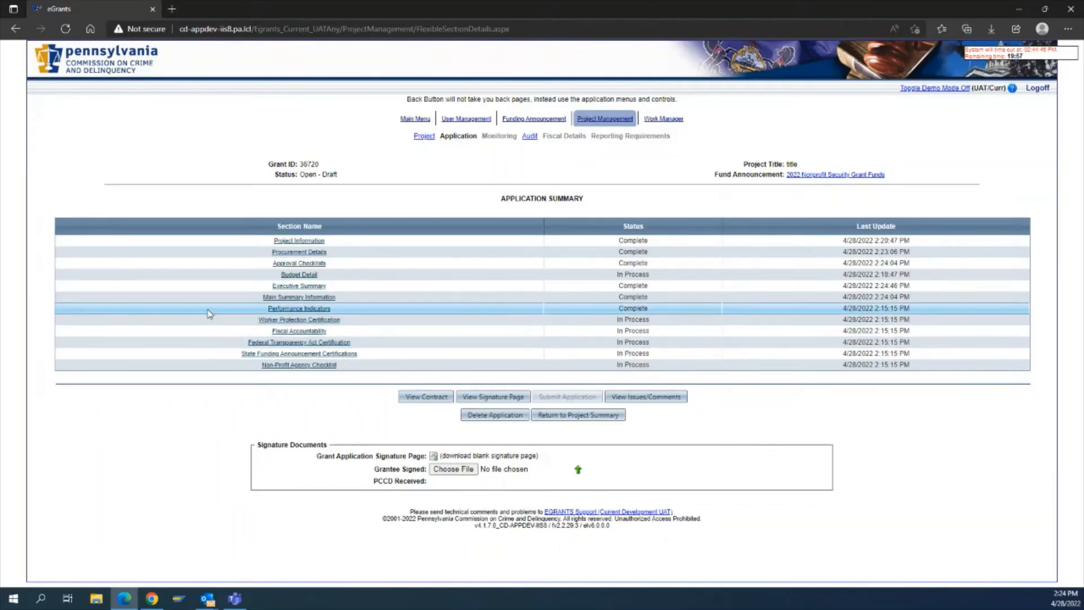
Open the Worker Protection Certification section and scroll to the certification question.
click(268, 320)
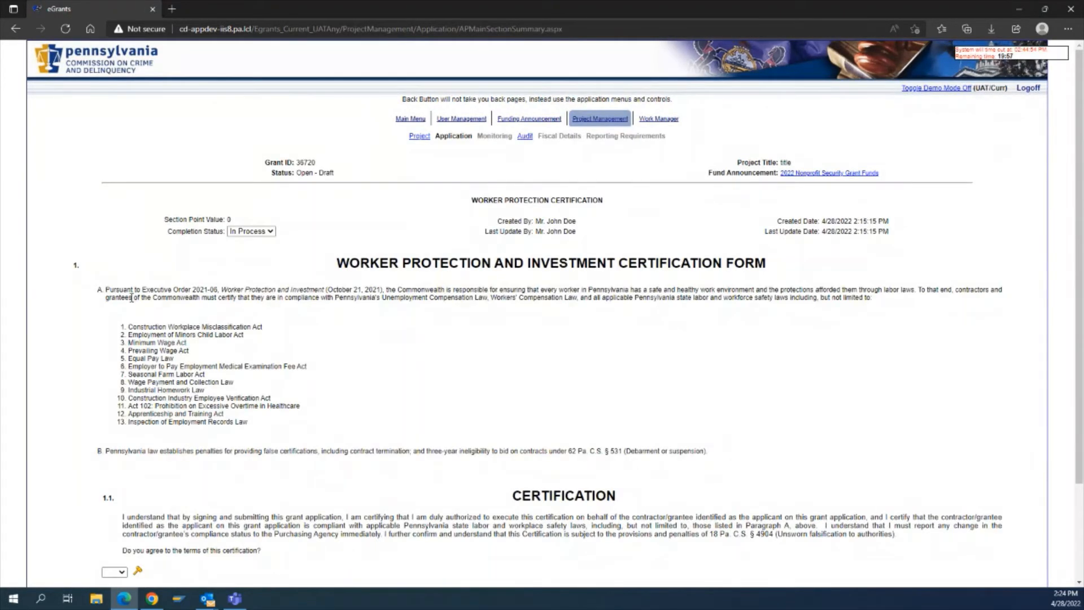
scroll(130, 299, down, 3)
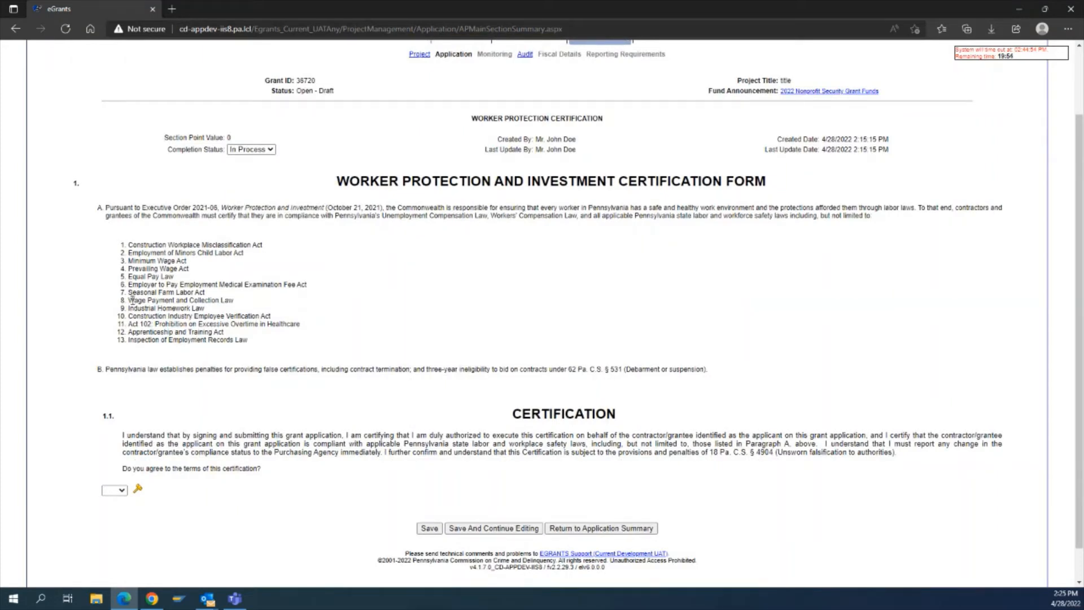
click(264, 150)
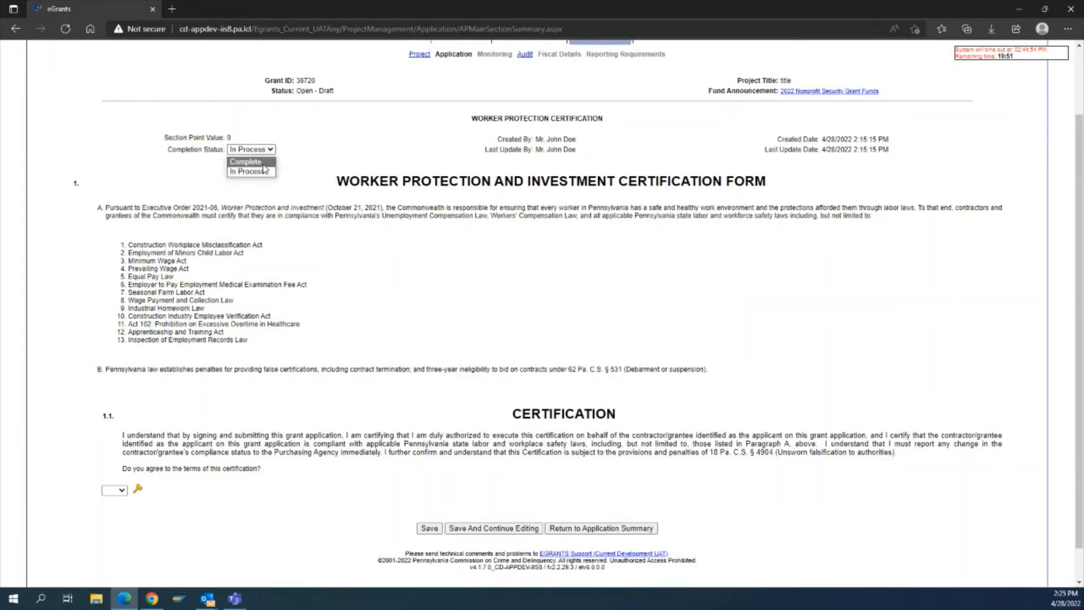
click(268, 164)
click(269, 151)
click(286, 150)
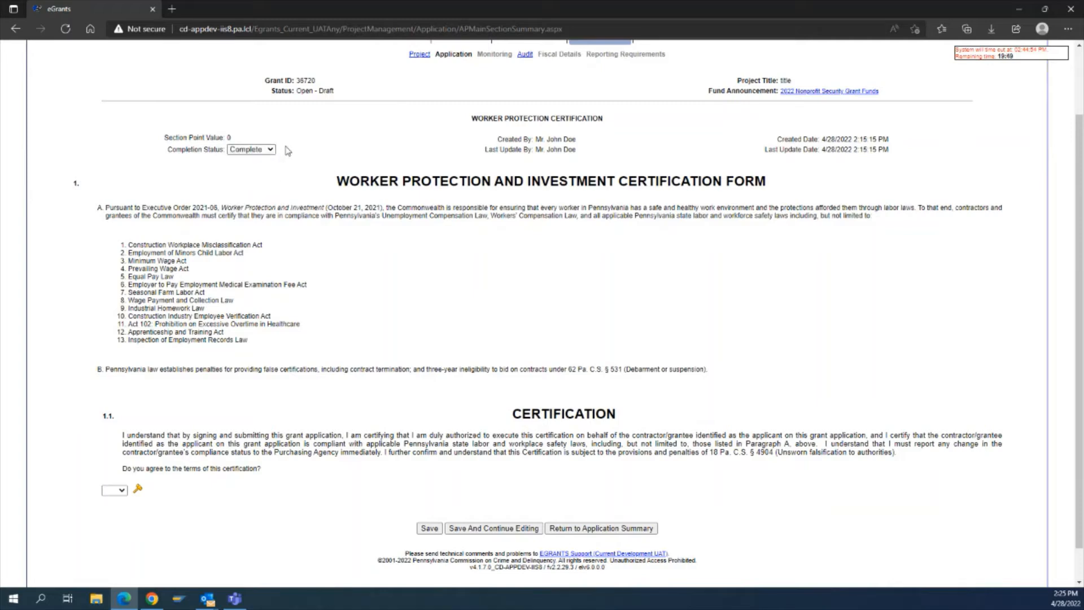
click(271, 151)
click(262, 171)
Agree to the certification terms with Yes, mark the Worker Protection Certification Complete and save it.
click(120, 496)
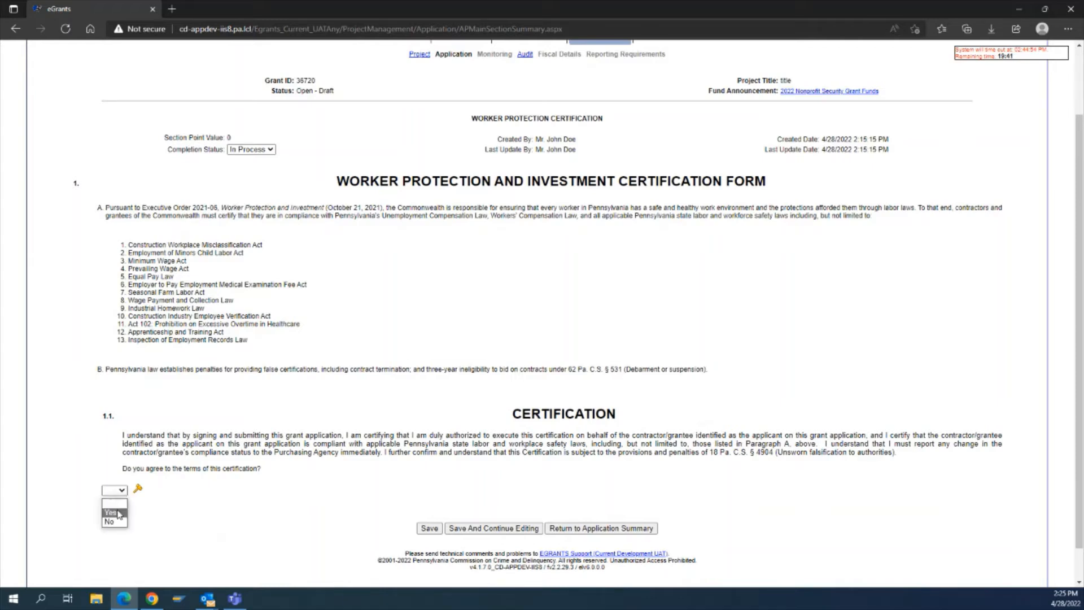
click(118, 511)
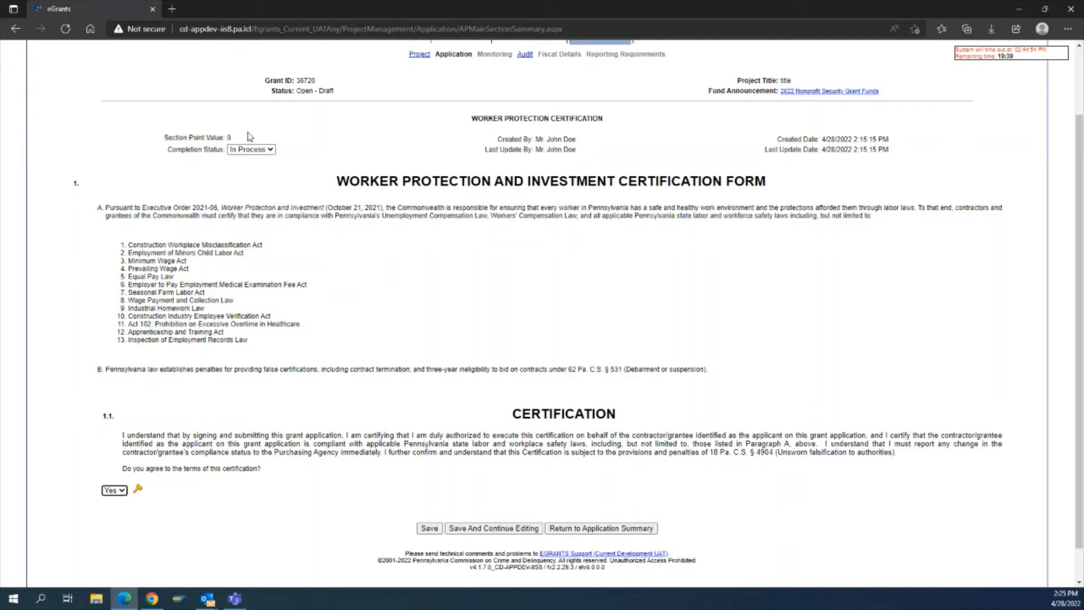
click(272, 151)
click(271, 161)
click(429, 529)
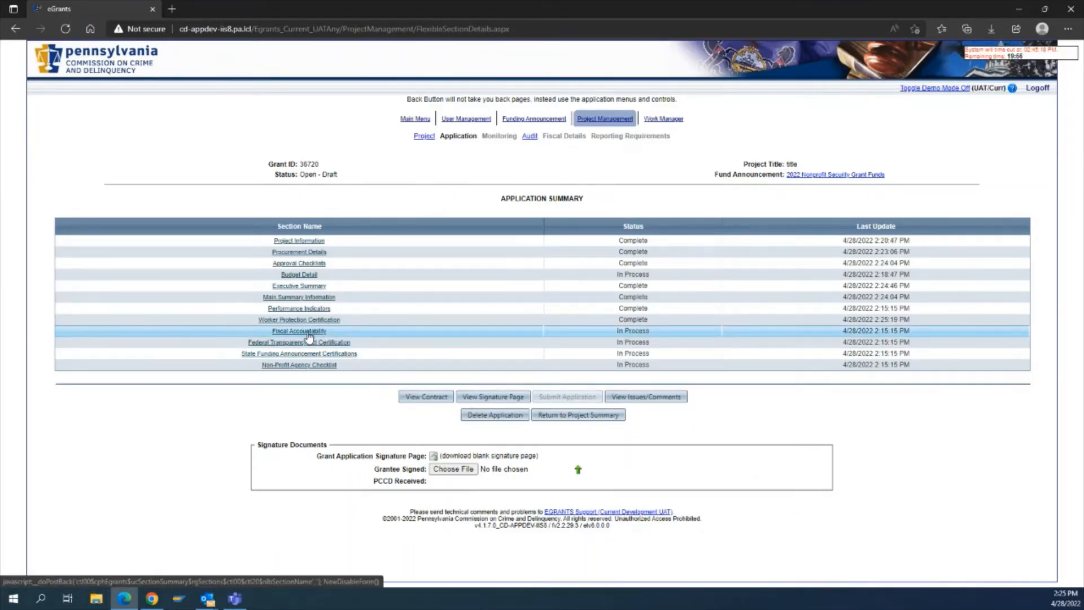
Open the Fiscal Accountability section and answer Yes to acknowledging PCCD's fiscal accountability procedures.
click(308, 333)
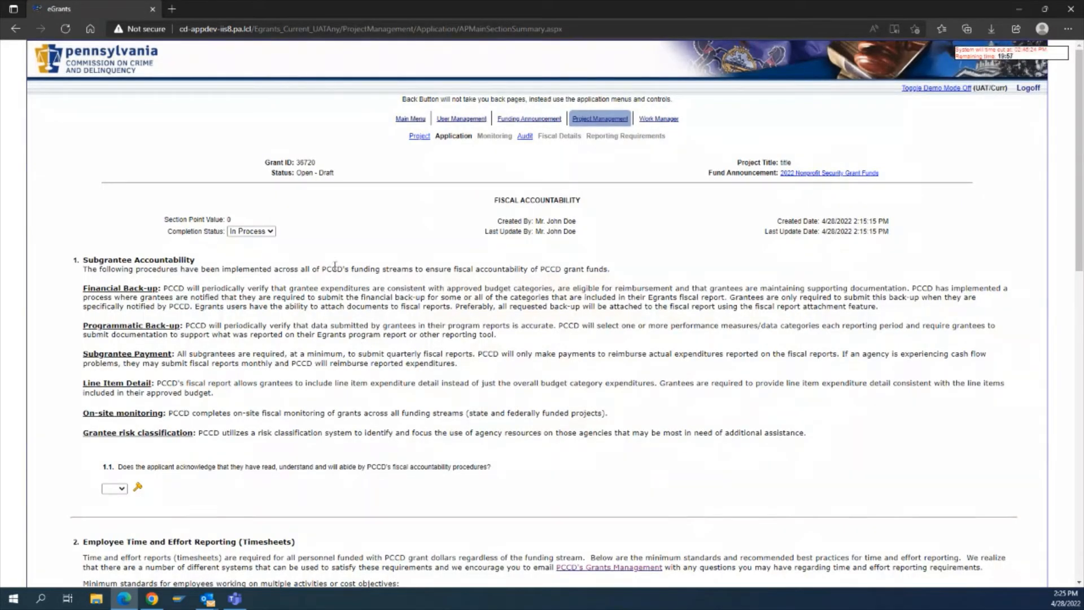
scroll(335, 265, down, 2)
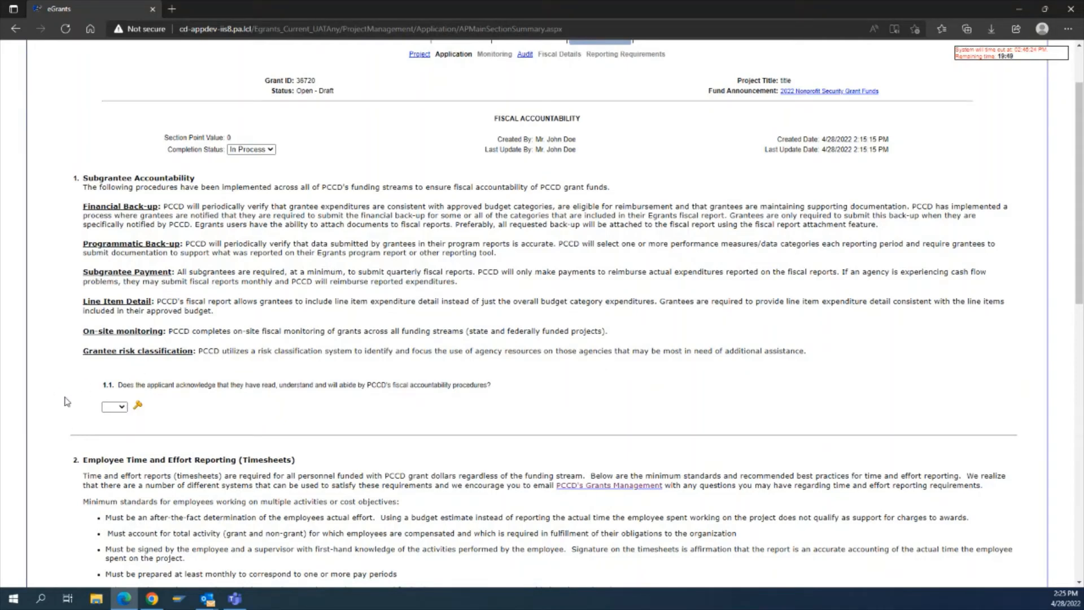
scroll(67, 402, down, 2)
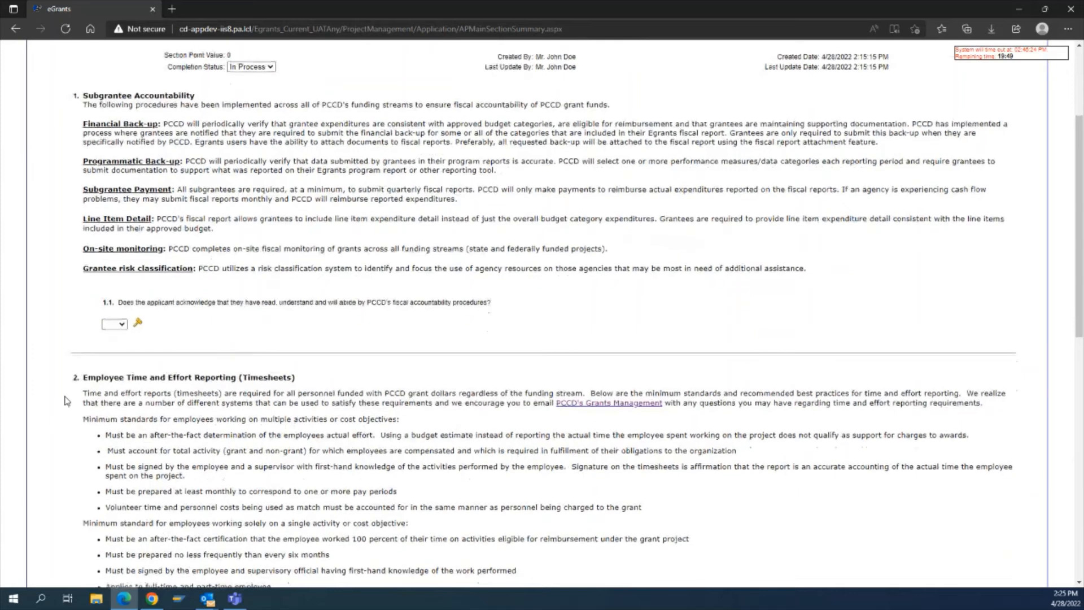
click(115, 325)
click(113, 343)
Answer Yes to acknowledging PCCD's employee time and effort reporting standards.
scroll(143, 351, down, 4)
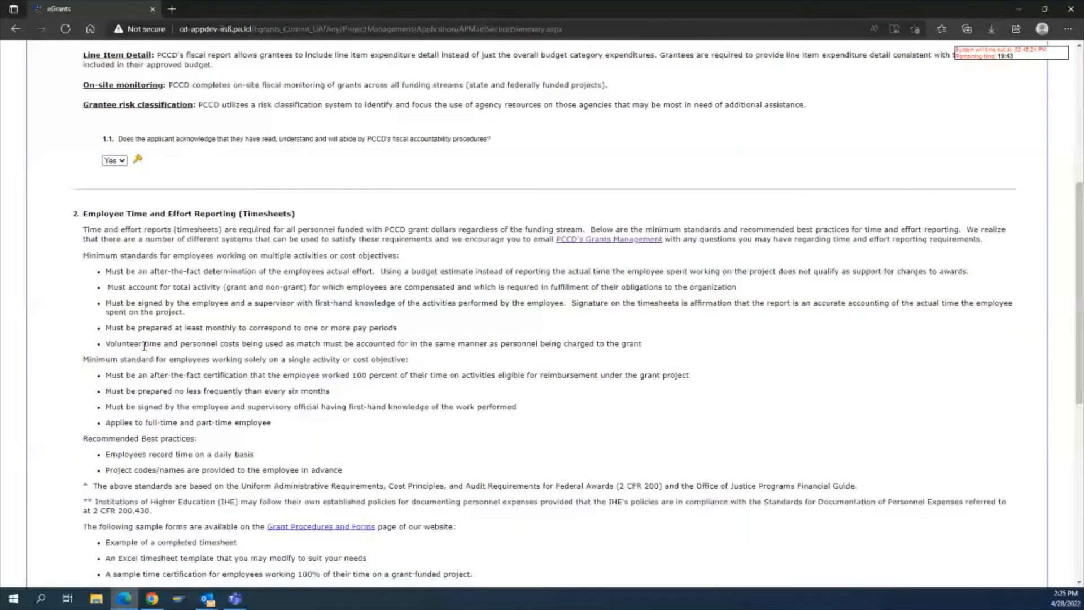
scroll(144, 346, down, 4)
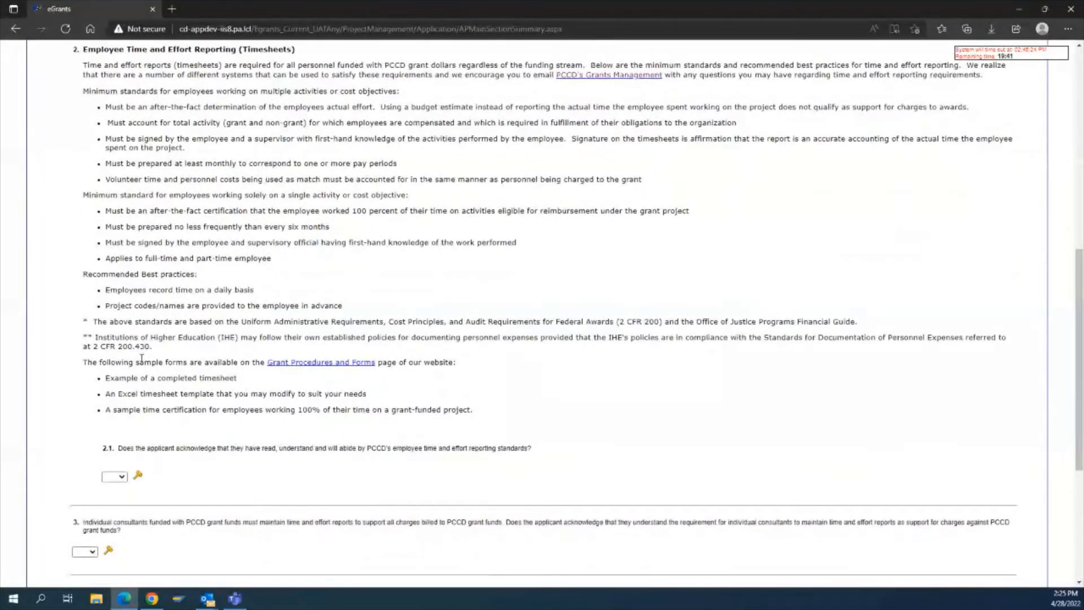
click(115, 476)
click(111, 499)
Answer Yes to the individual consultants time reports and payment terms acknowledgements.
scroll(289, 443, down, 2)
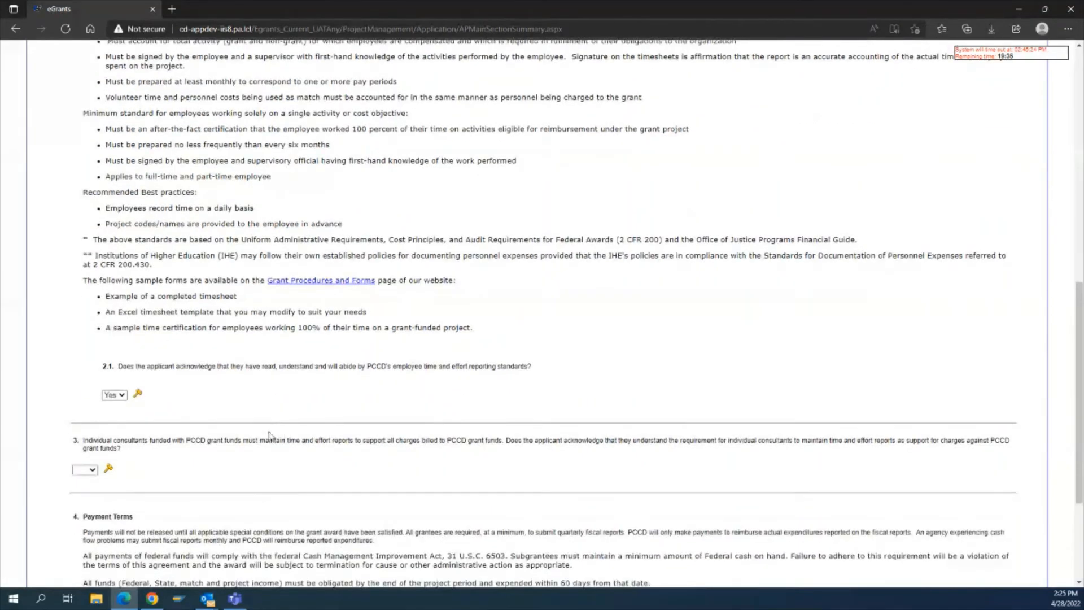
click(85, 470)
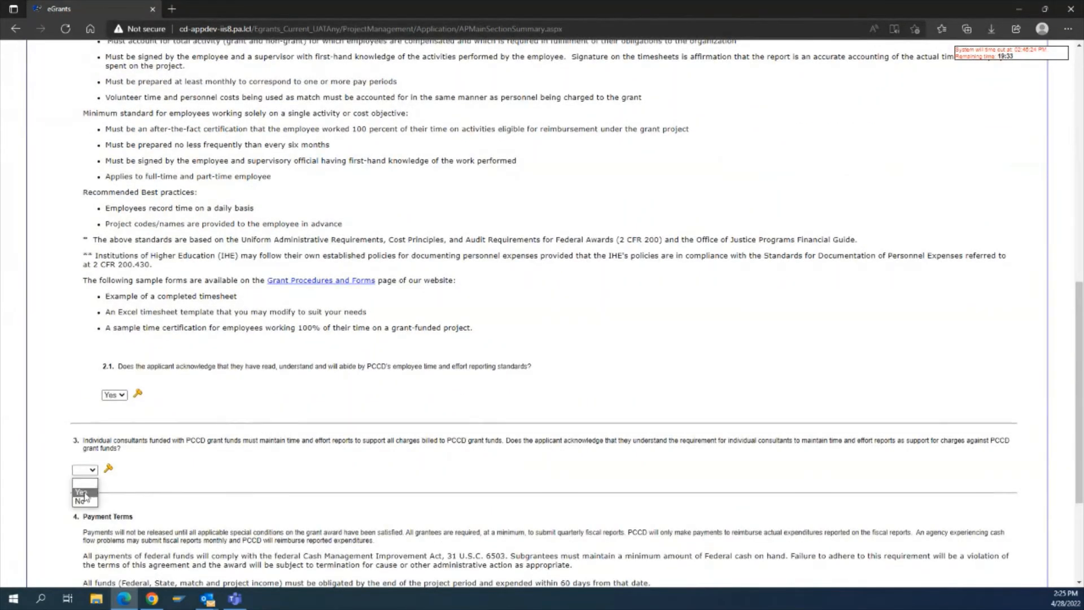
click(83, 494)
scroll(214, 475, down, 4)
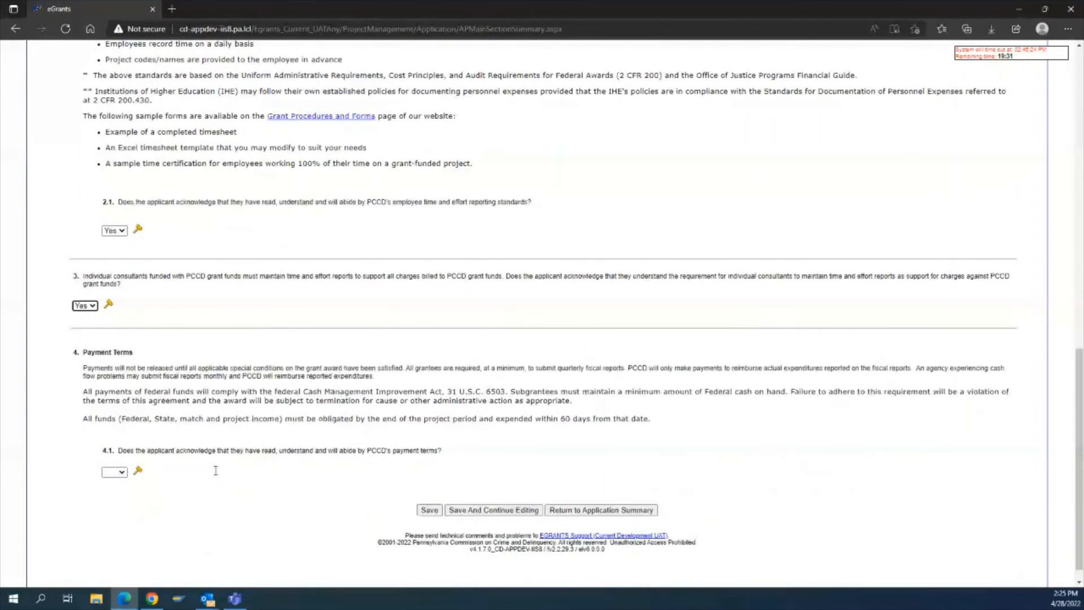
click(121, 475)
click(114, 493)
Set the Fiscal Accountability completion status to Complete and save the section.
scroll(625, 304, up, 10)
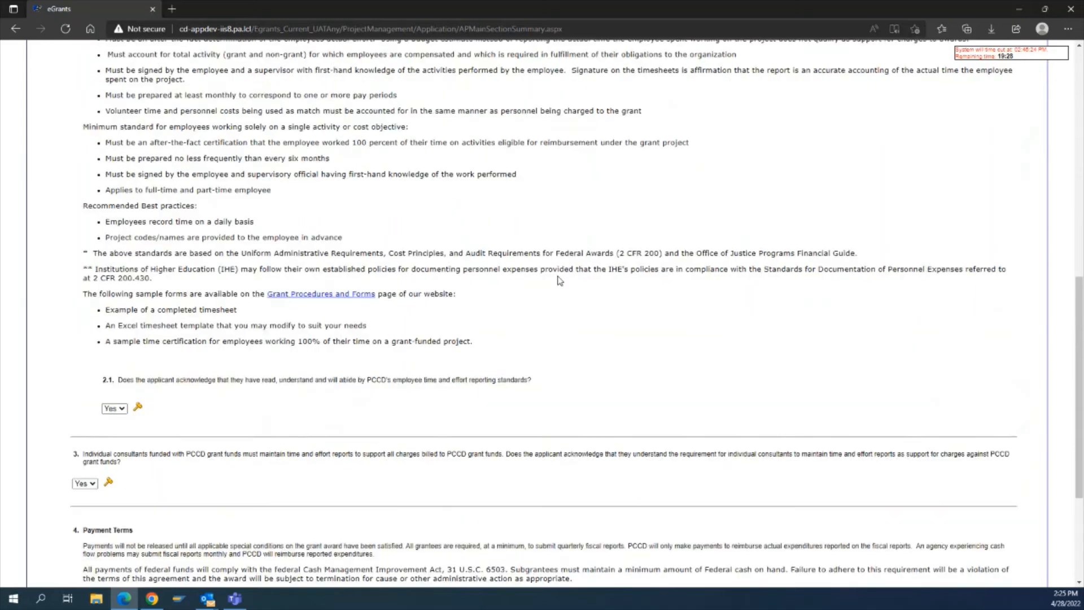
scroll(331, 224, up, 3)
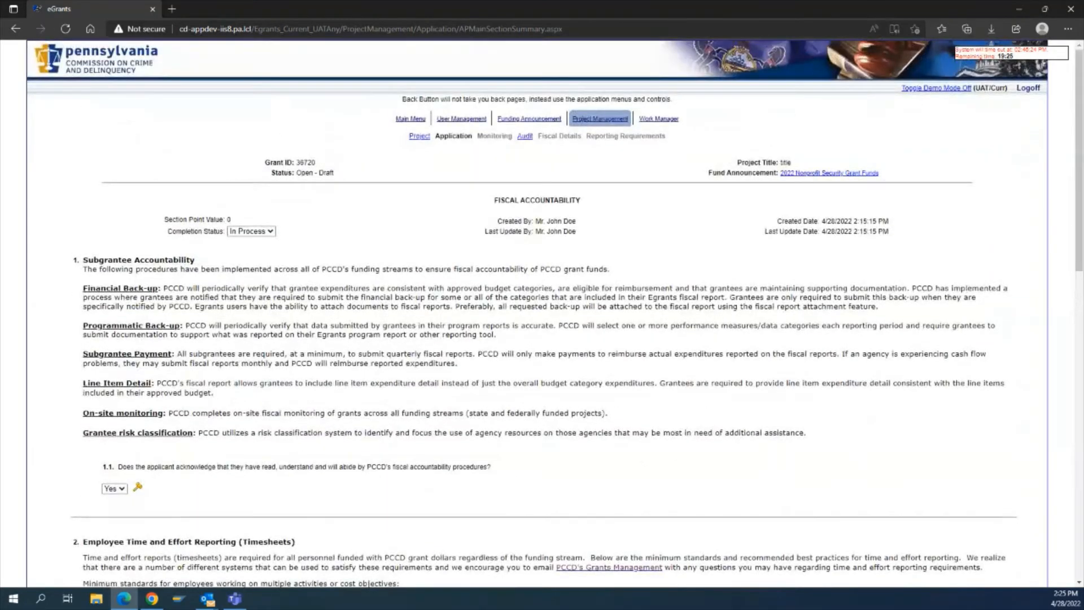
click(251, 232)
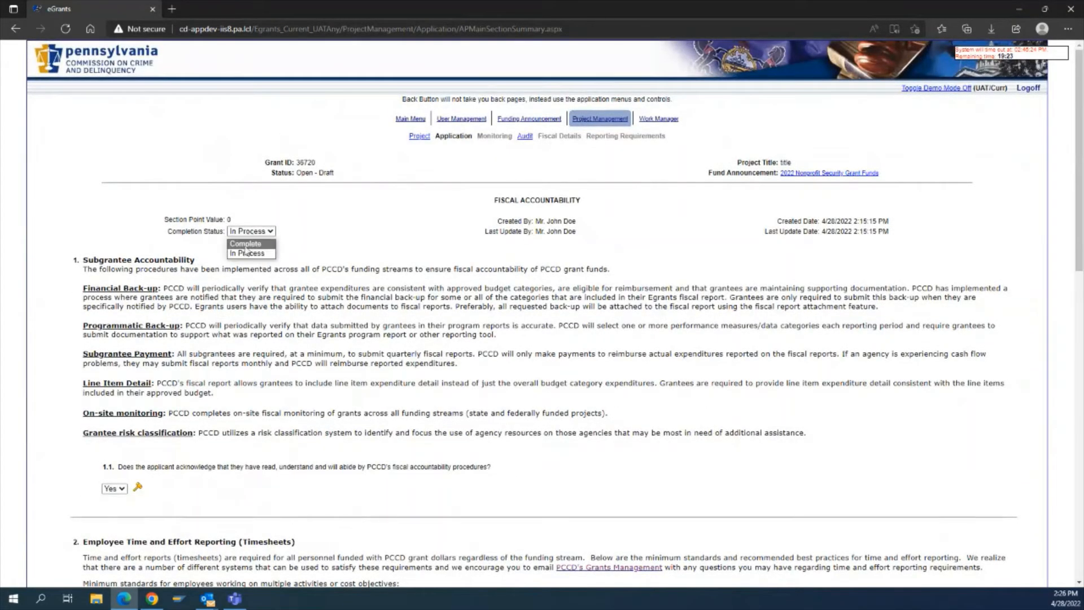
click(249, 255)
scroll(416, 283, down, 14)
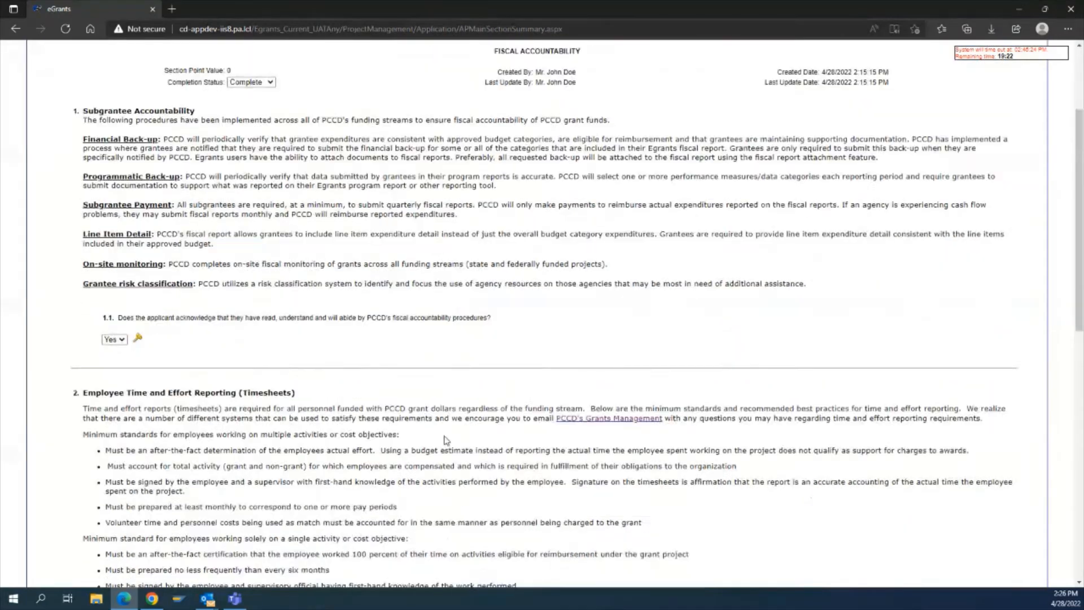
click(430, 492)
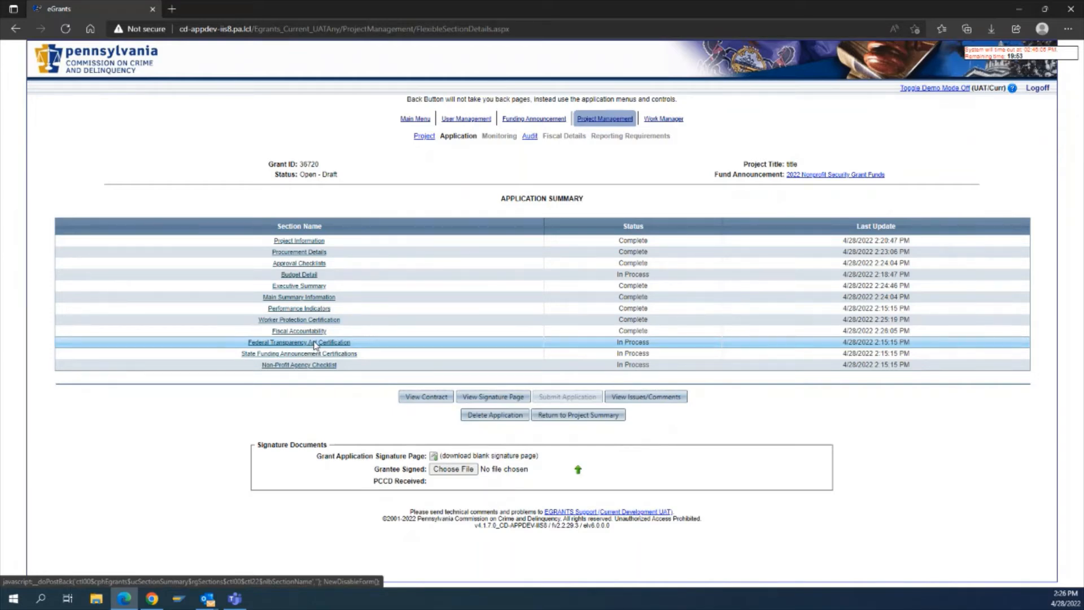
Open the Federal Transparency Act Certification section.
click(315, 344)
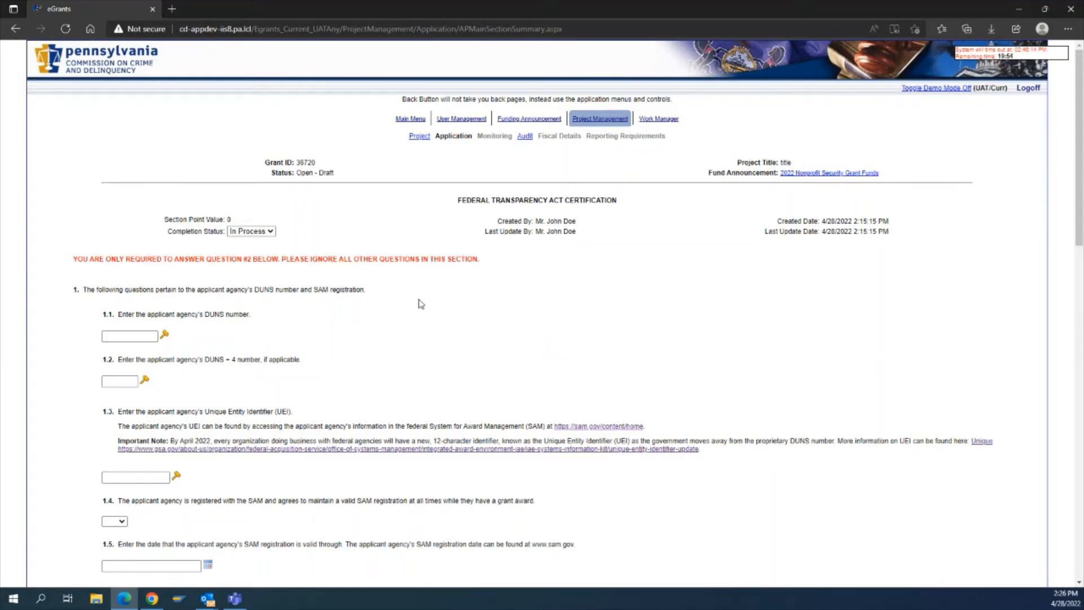
Enter harrisburg as the Primary Place of Performance city and choose PA as the state.
scroll(376, 367, down, 2)
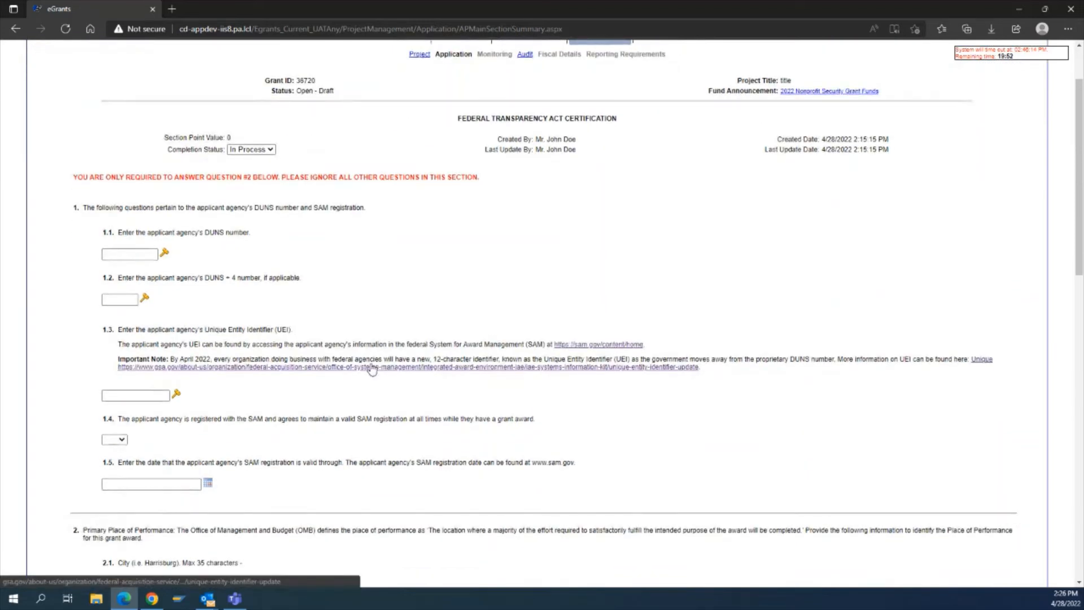
drag(96, 177, 478, 177)
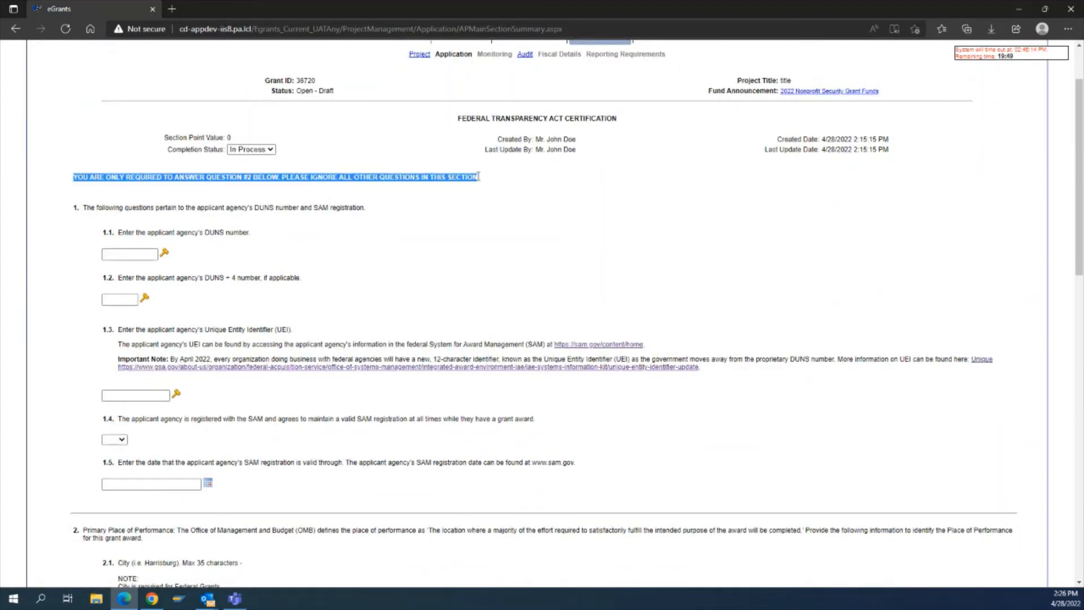
click(513, 213)
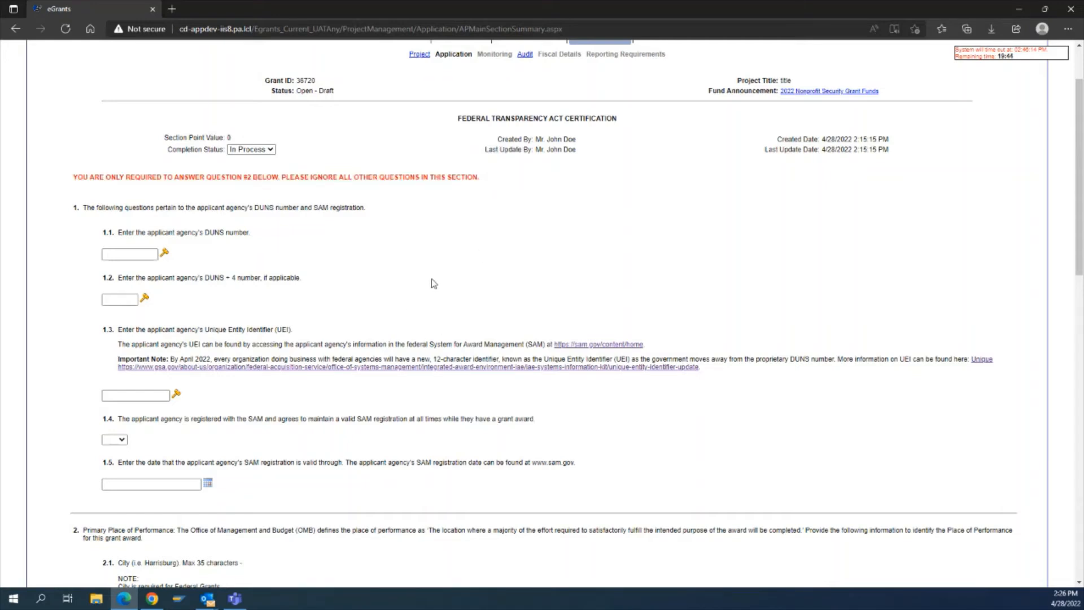
scroll(438, 302, down, 7)
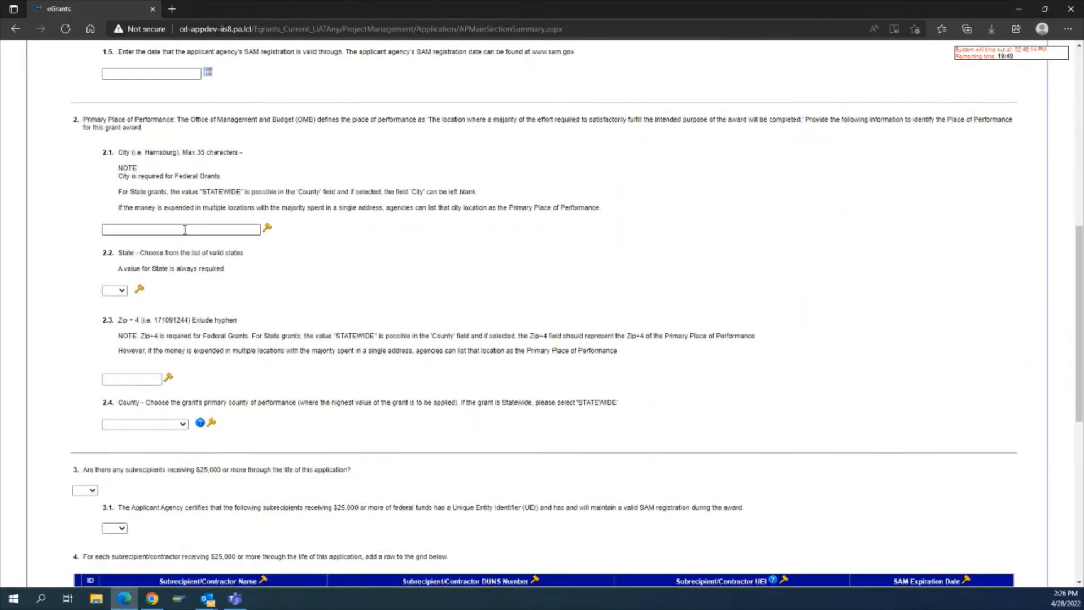
click(161, 230)
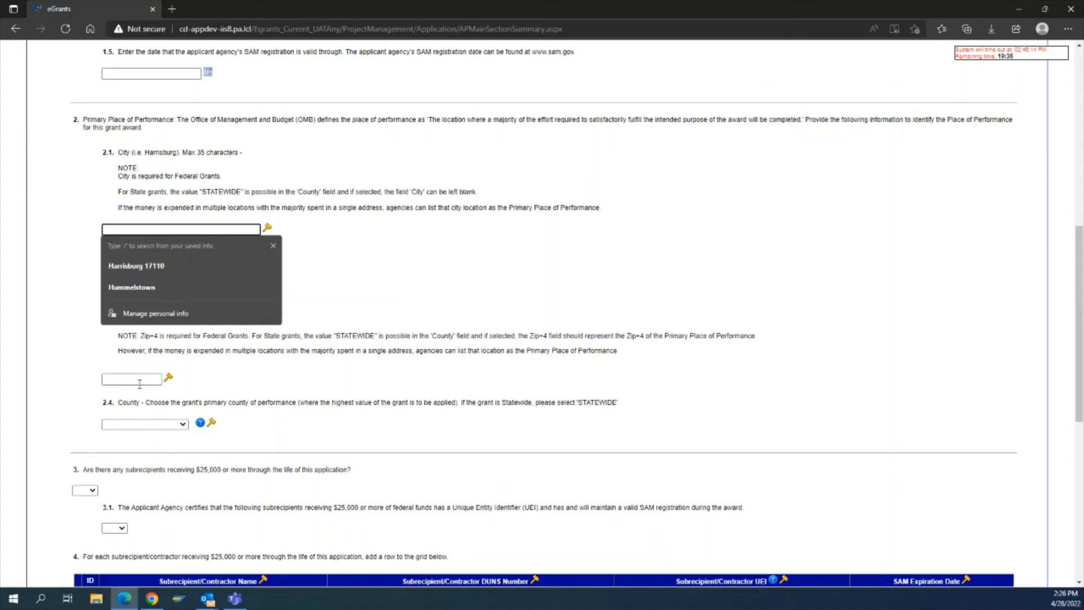
text(harrisburg)
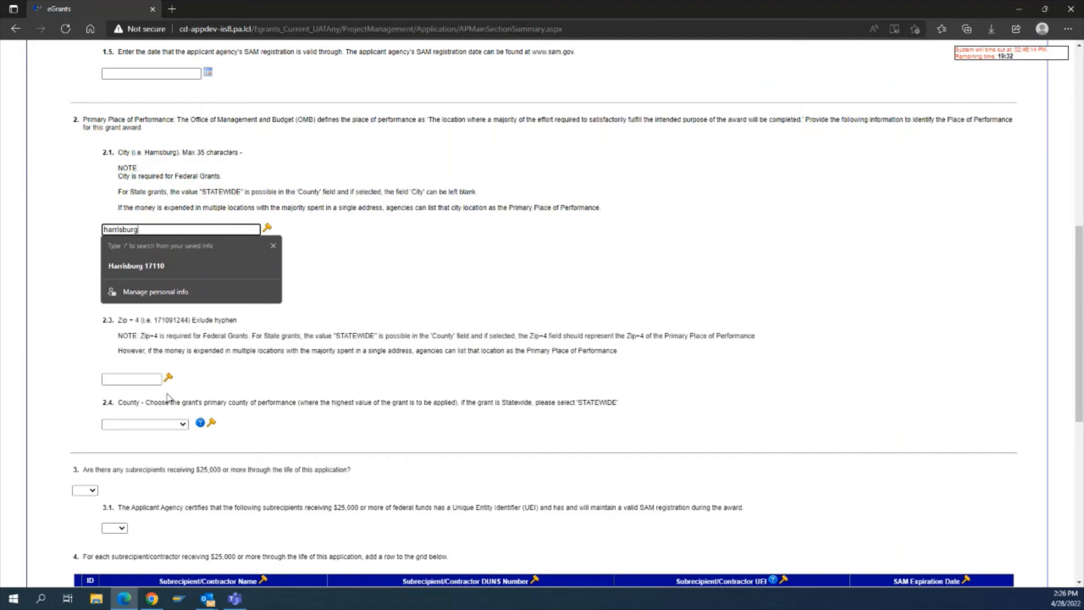
click(320, 282)
click(119, 291)
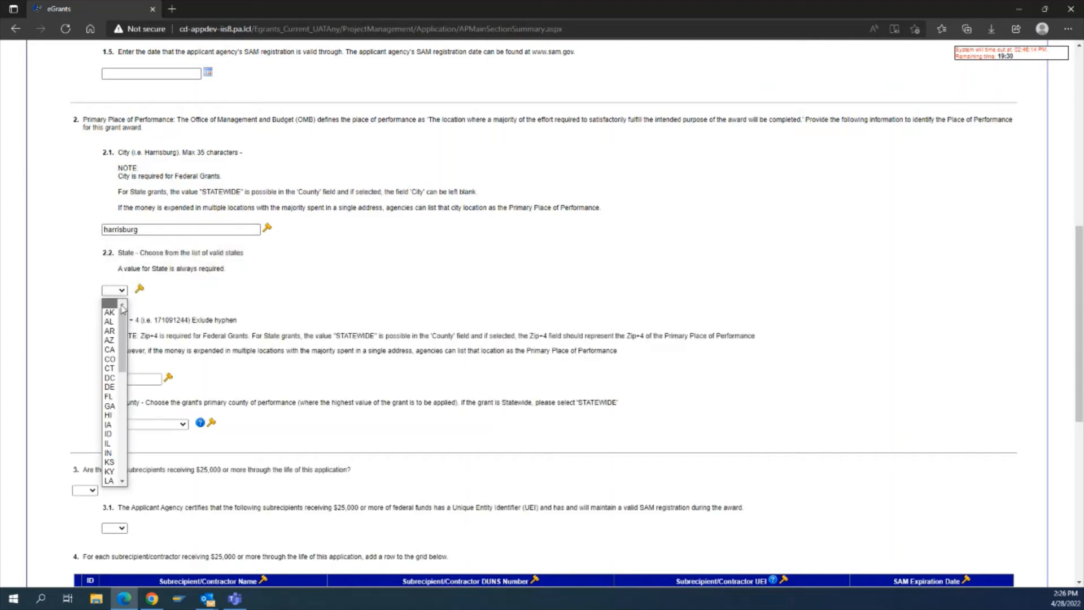
drag(122, 310, 119, 409)
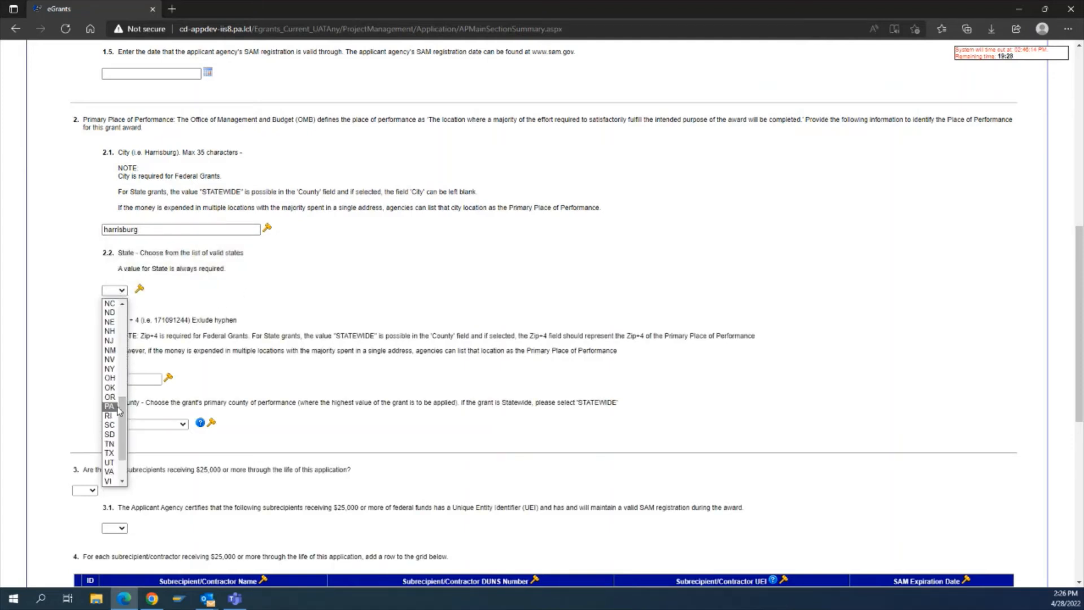
click(110, 406)
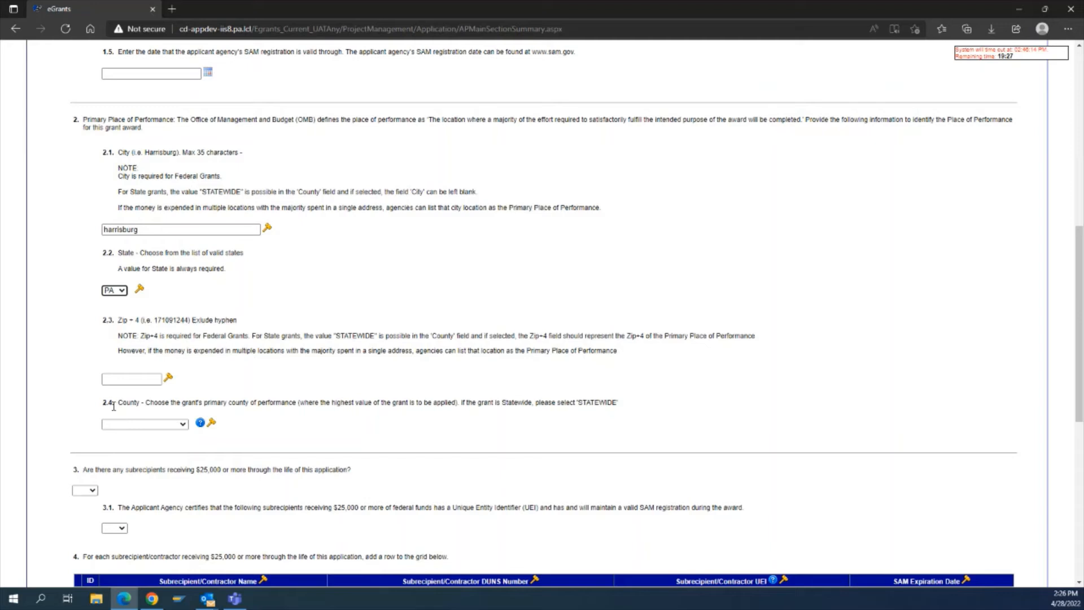
click(129, 378)
text(171112222)
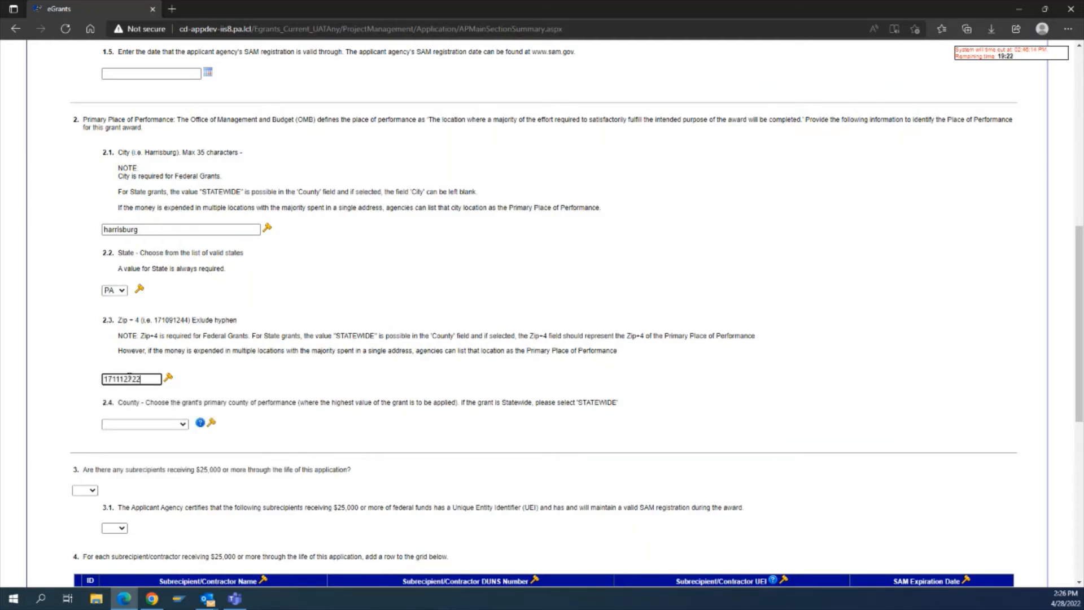
click(150, 424)
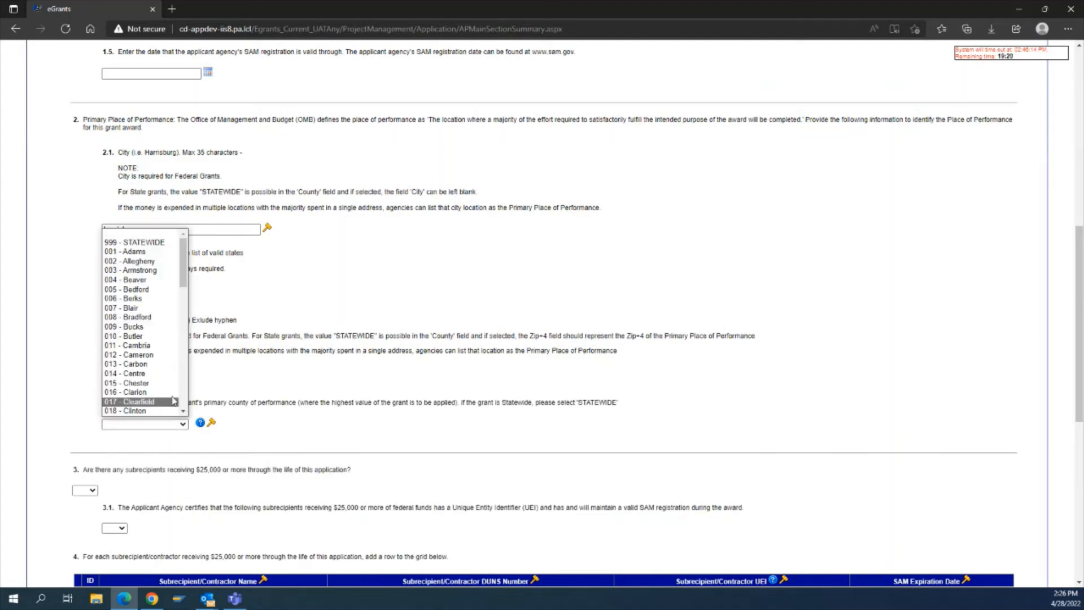
scroll(150, 310, down, 5)
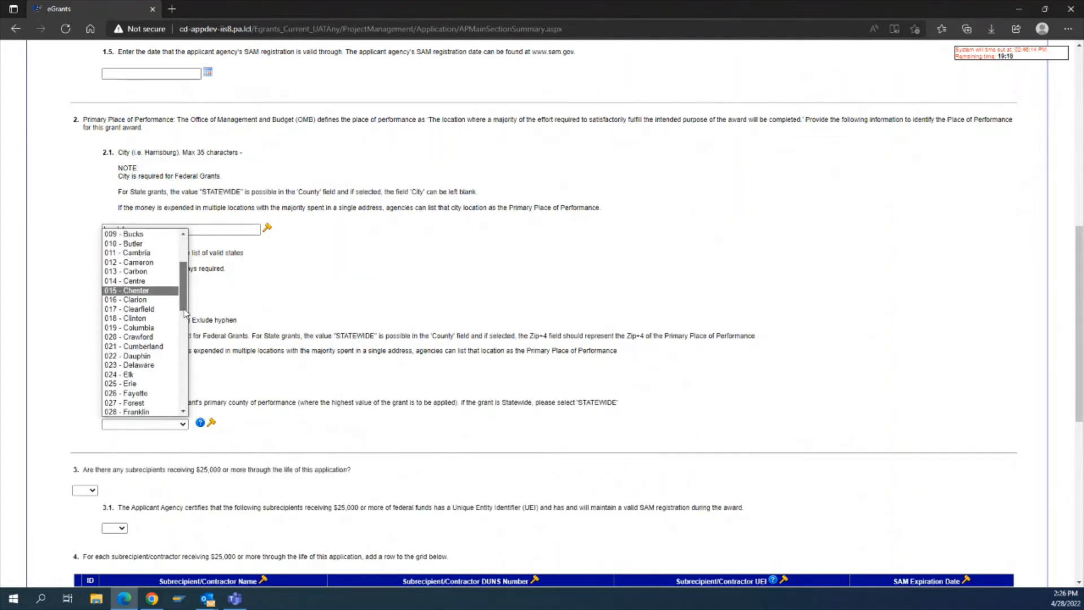
click(149, 305)
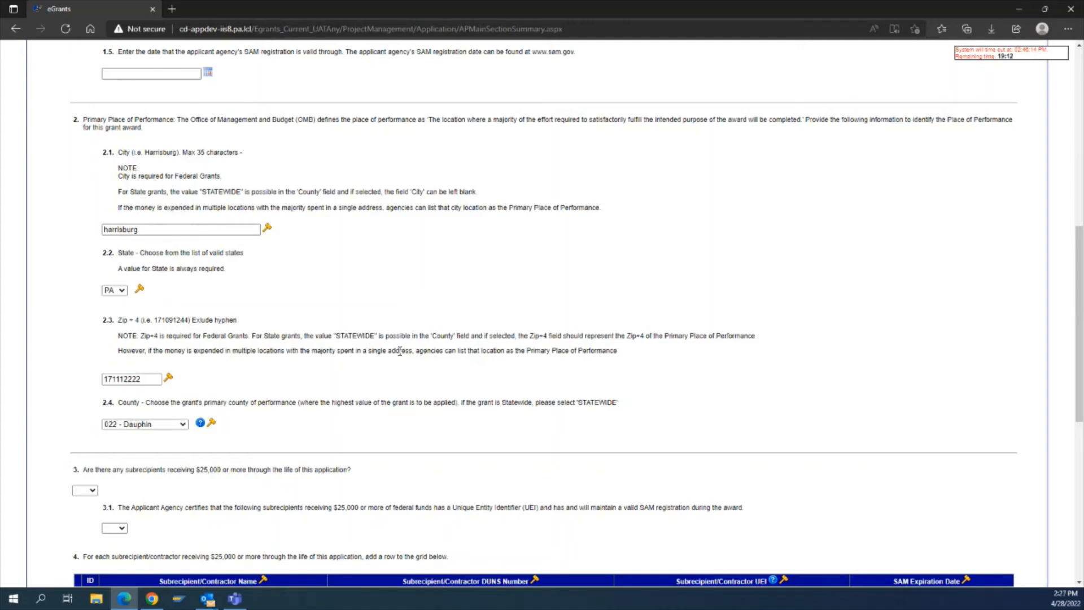
Set the Federal Transparency Act Certification completion status to Complete and save the section.
scroll(575, 265, up, 9)
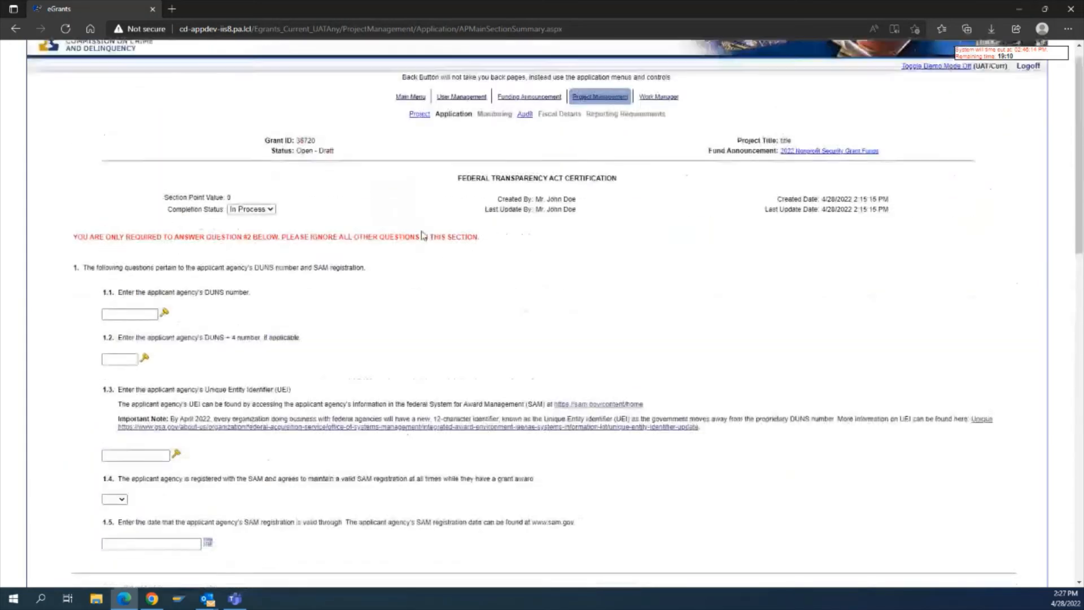
click(236, 231)
click(239, 243)
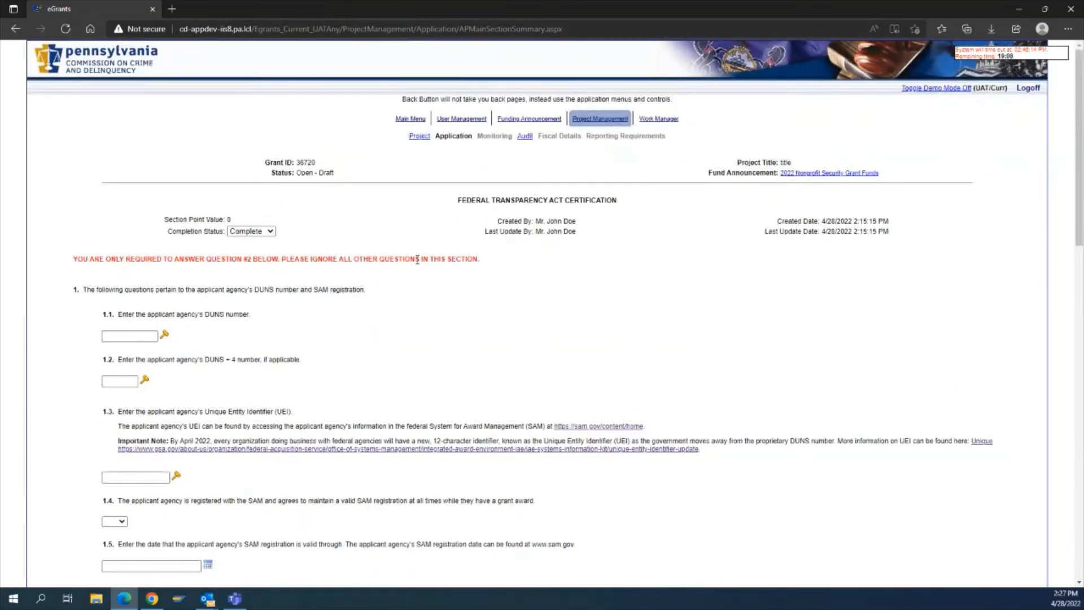
scroll(416, 388, down, 8)
scroll(416, 388, down, 8)
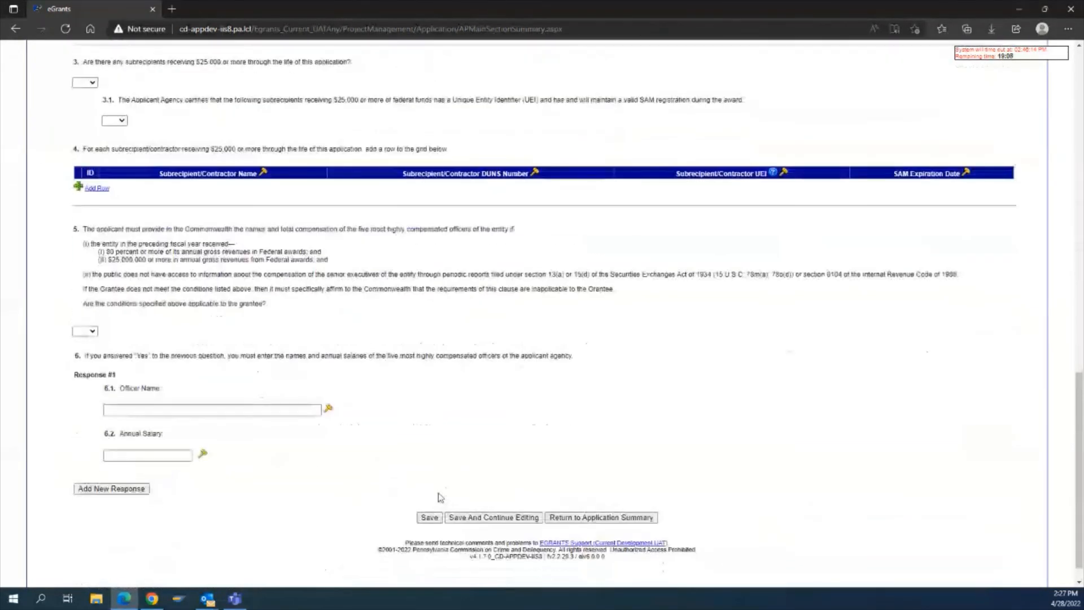
click(428, 515)
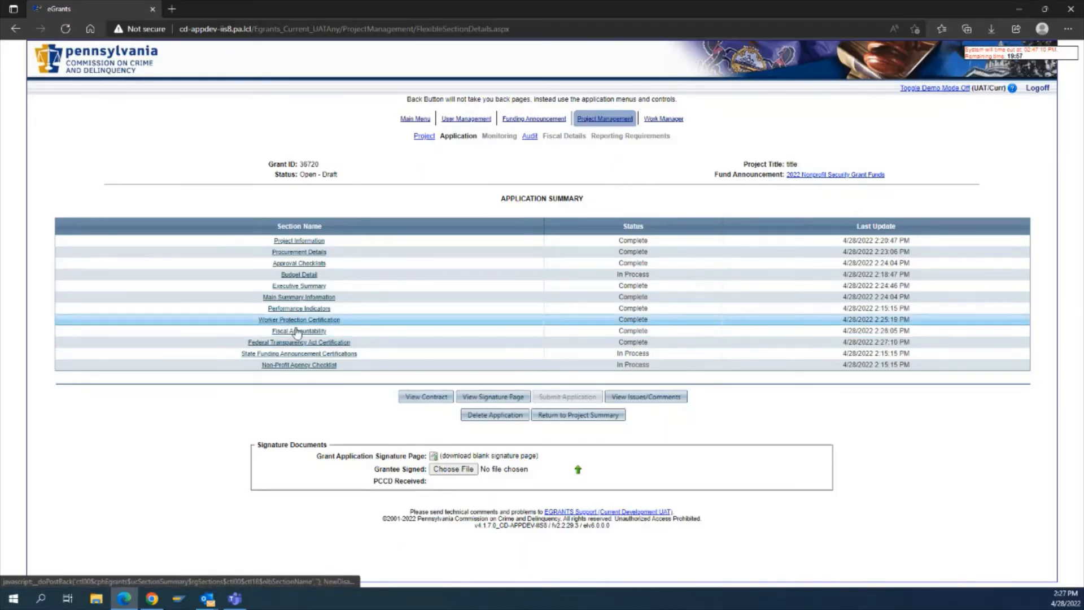
Open the State Funding Announcement Certifications section and answer Yes to accepting the audit responsibilities terms.
click(333, 354)
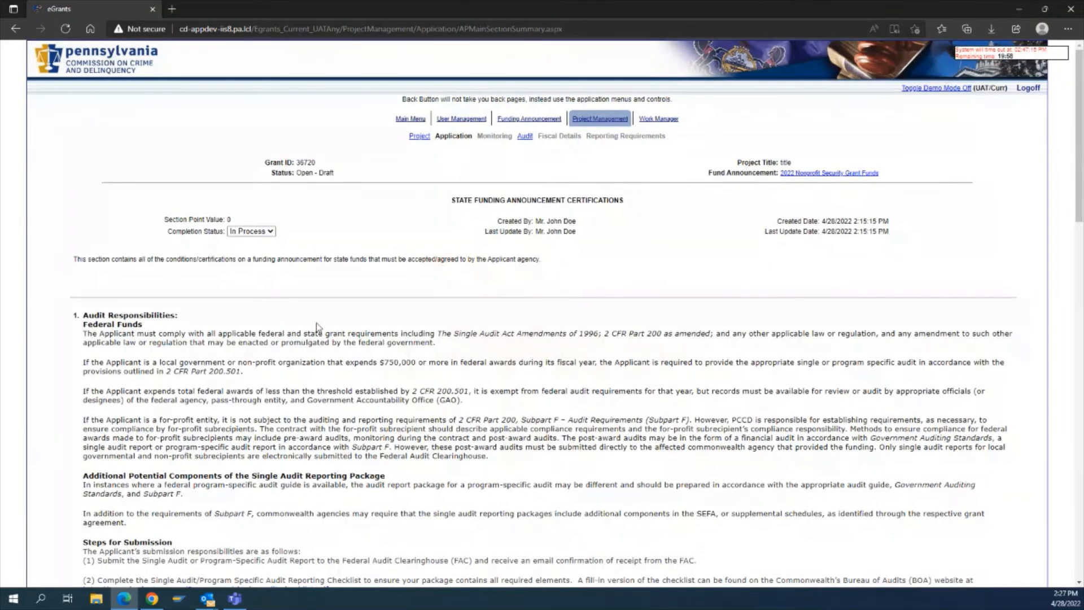
scroll(316, 324, down, 2)
scroll(317, 324, down, 2)
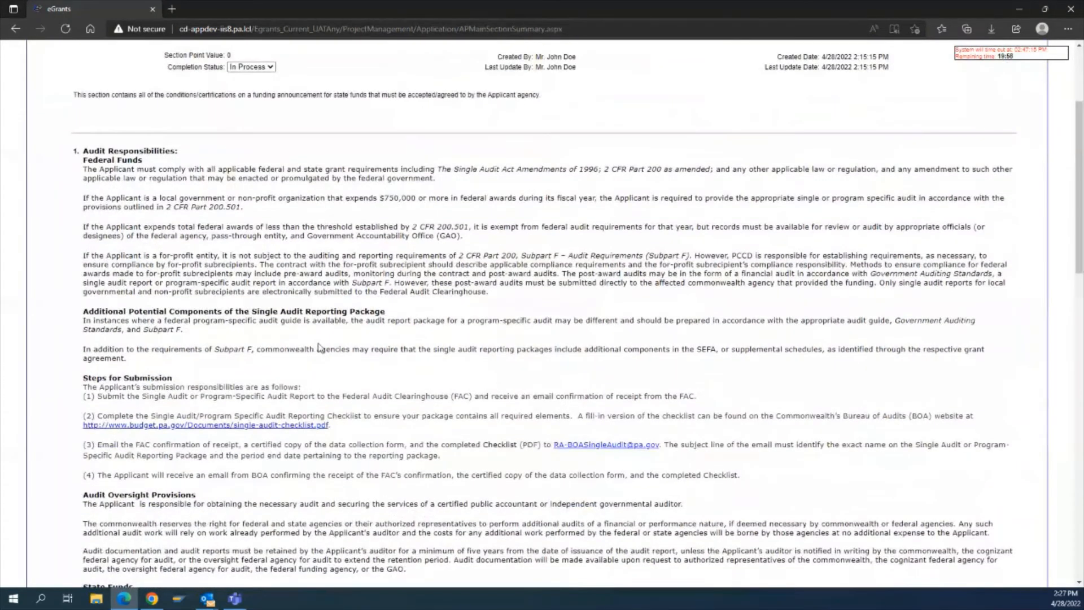
scroll(317, 338, down, 6)
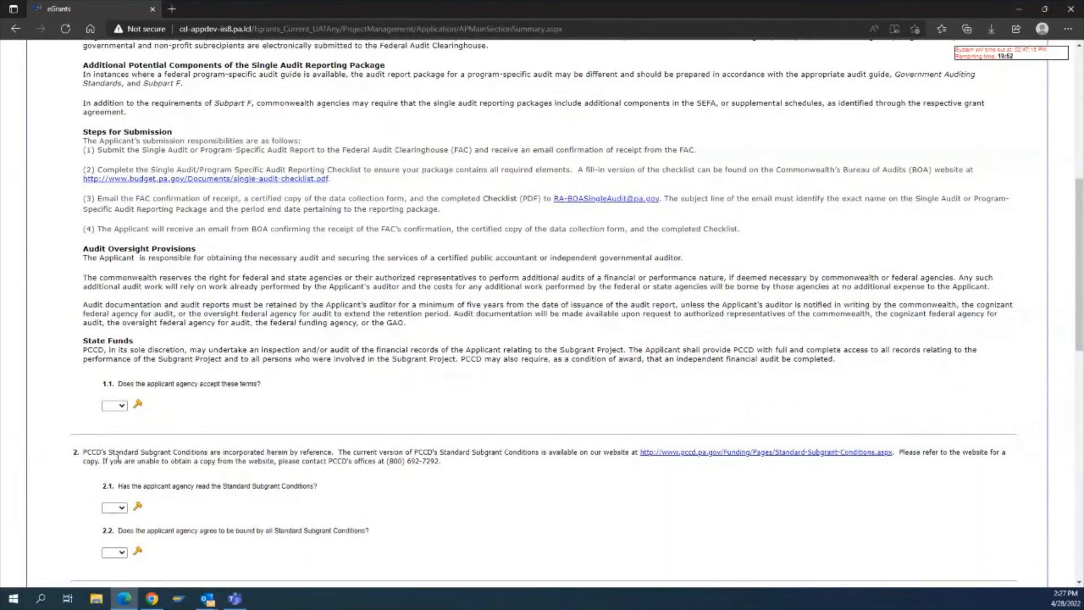
scroll(117, 456, up, 4)
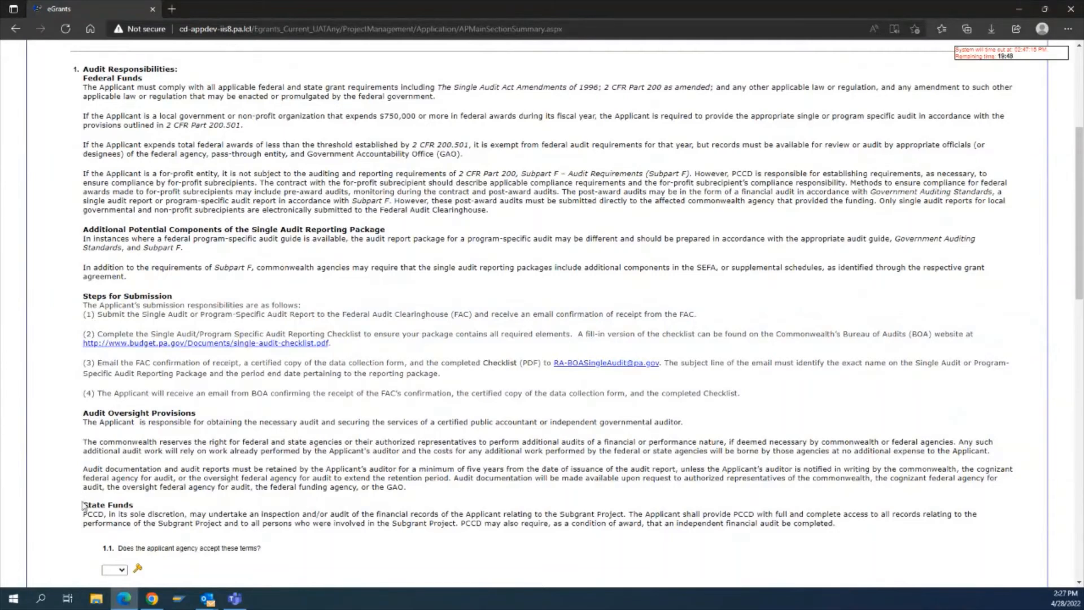
drag(83, 504, 134, 506)
scroll(371, 557, down, 4)
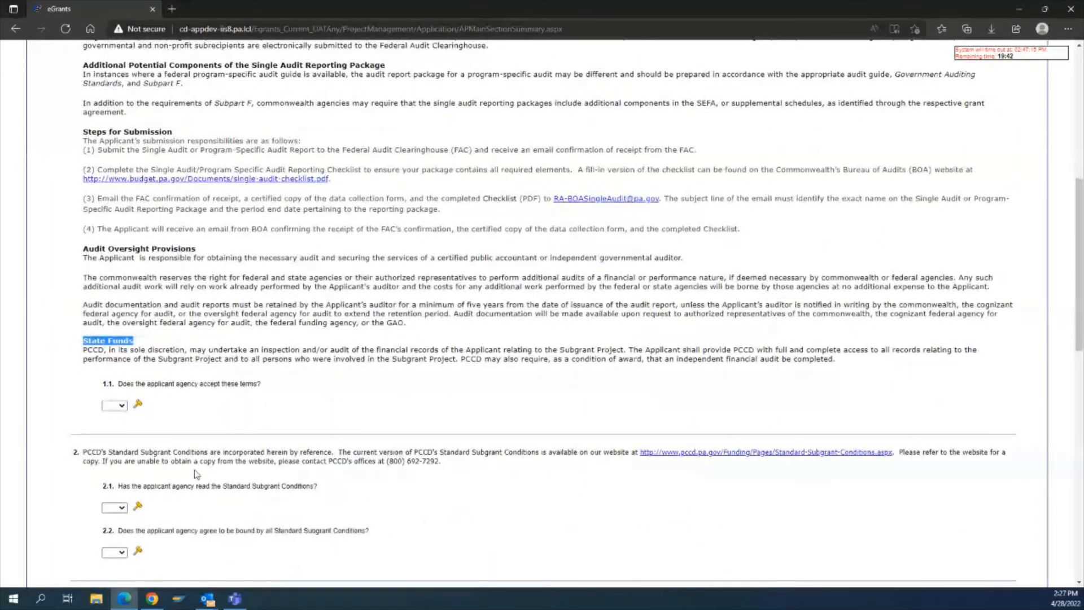
click(121, 406)
click(119, 425)
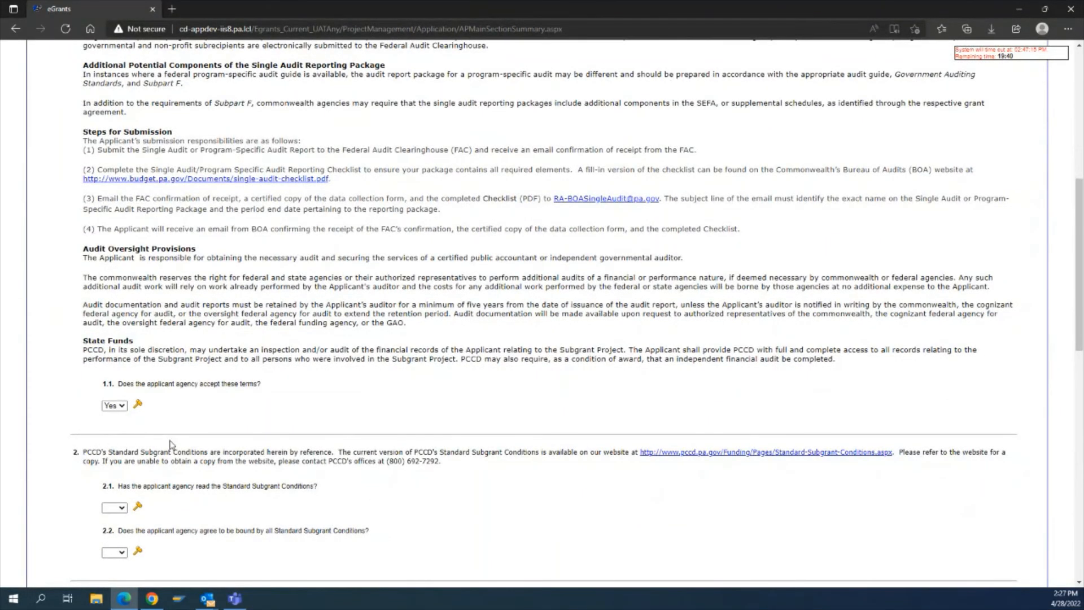
Answer Yes to having read and agreeing to be bound by PCCD's Standard Subgrant Conditions.
scroll(170, 444, down, 3)
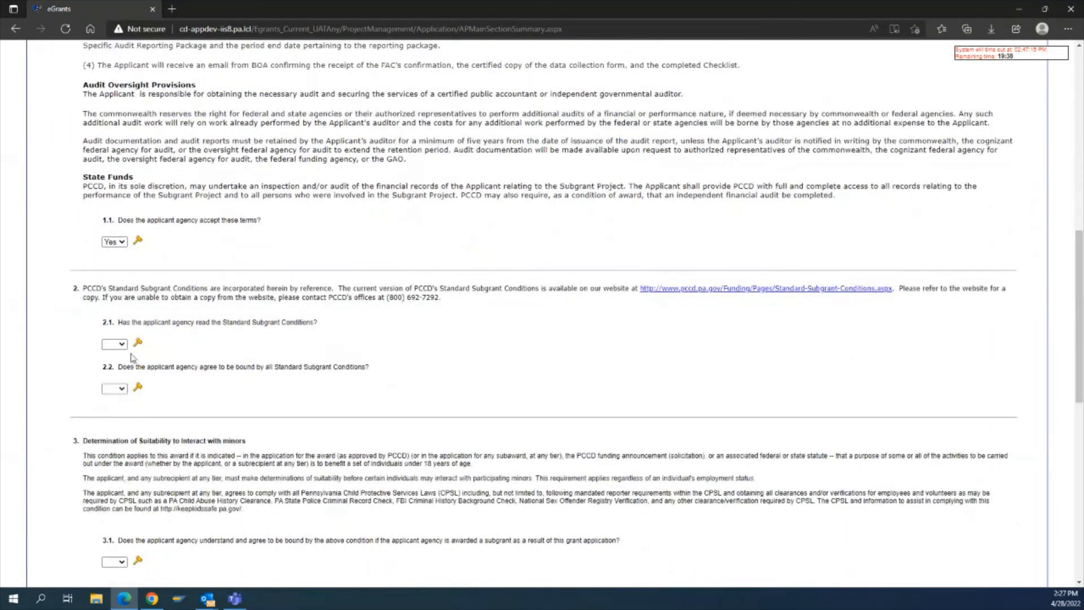
click(119, 345)
click(113, 366)
click(115, 388)
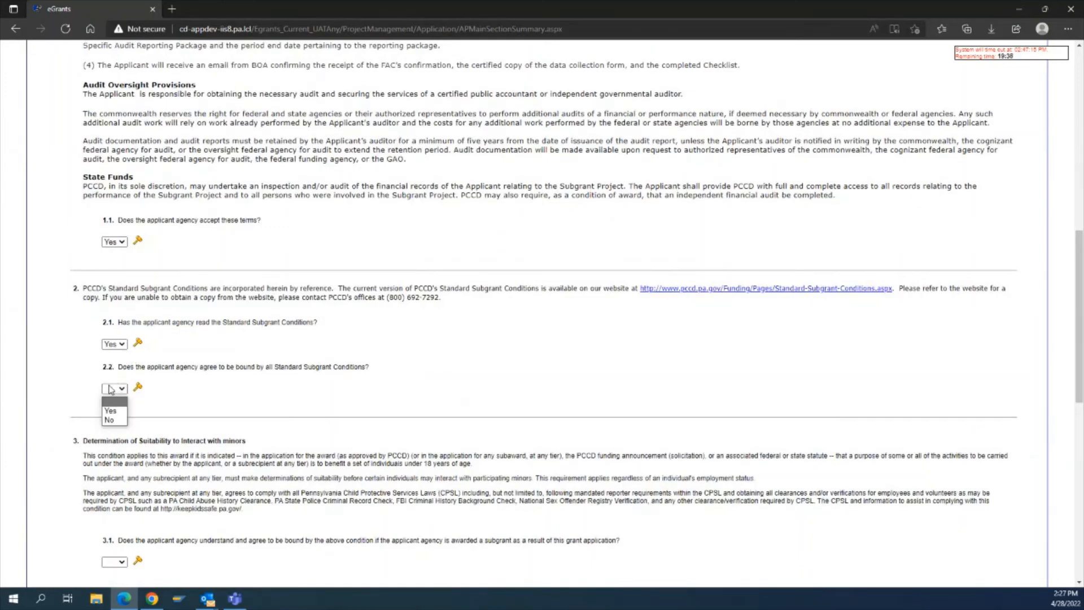
click(112, 411)
Answer Yes to the suitability-with-minors and taxpayer-funded advertising transparency acknowledgements.
scroll(186, 424, down, 4)
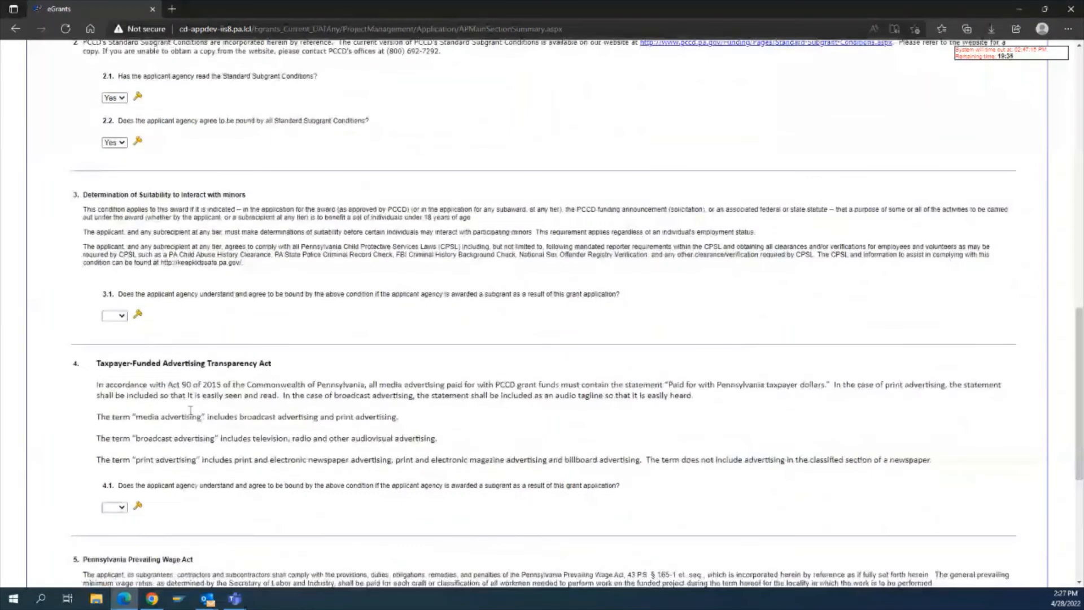
click(119, 316)
click(116, 337)
scroll(119, 350, down, 1)
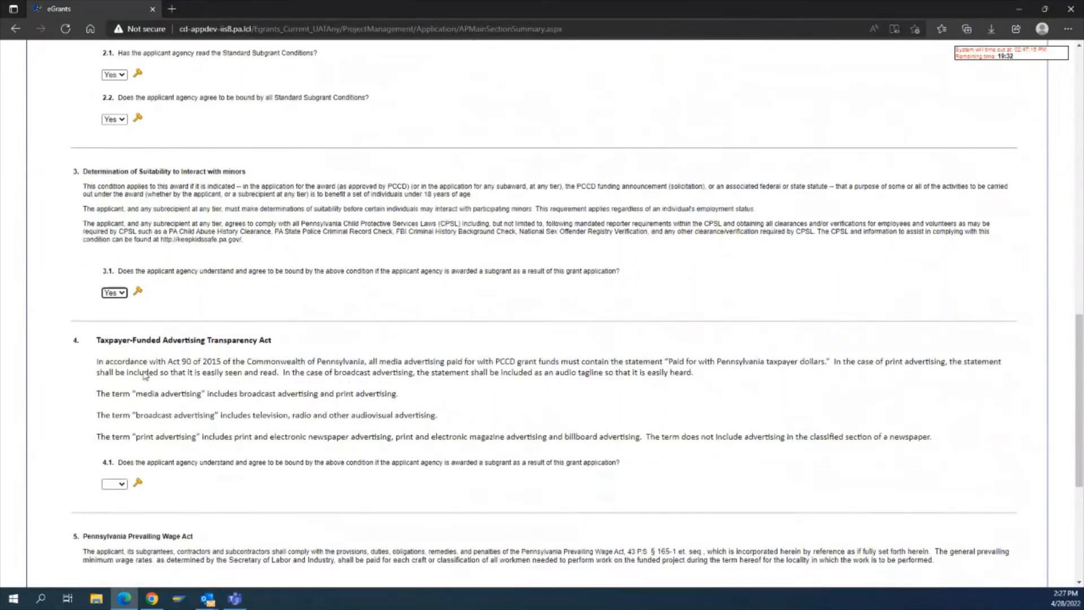
click(118, 421)
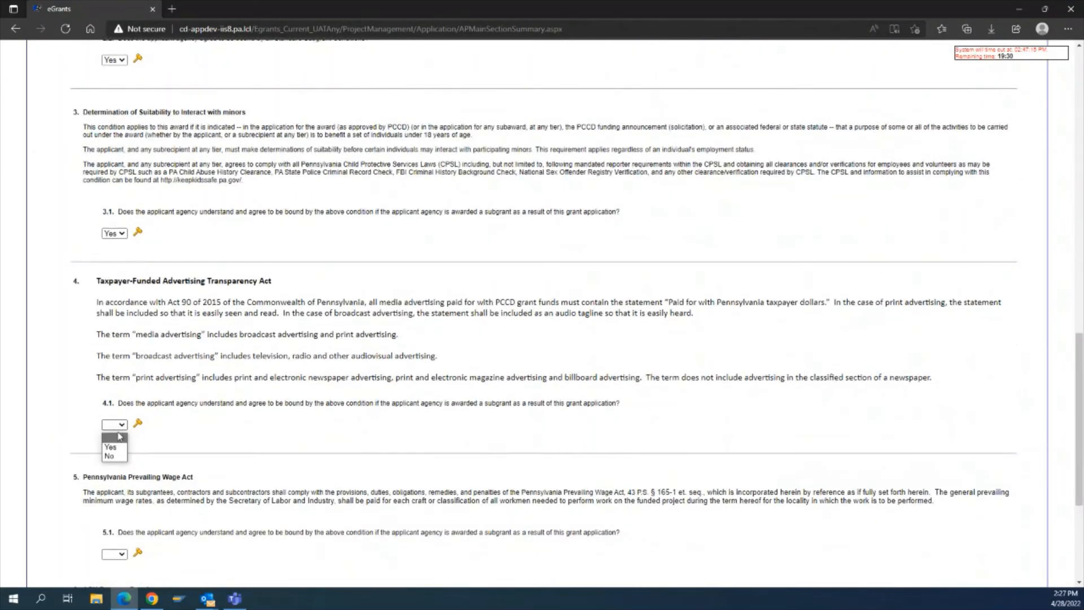
click(115, 440)
Answer Yes to the Pennsylvania Prevailing Wage Act and ACH payment requirement acknowledgements.
scroll(148, 450, down, 3)
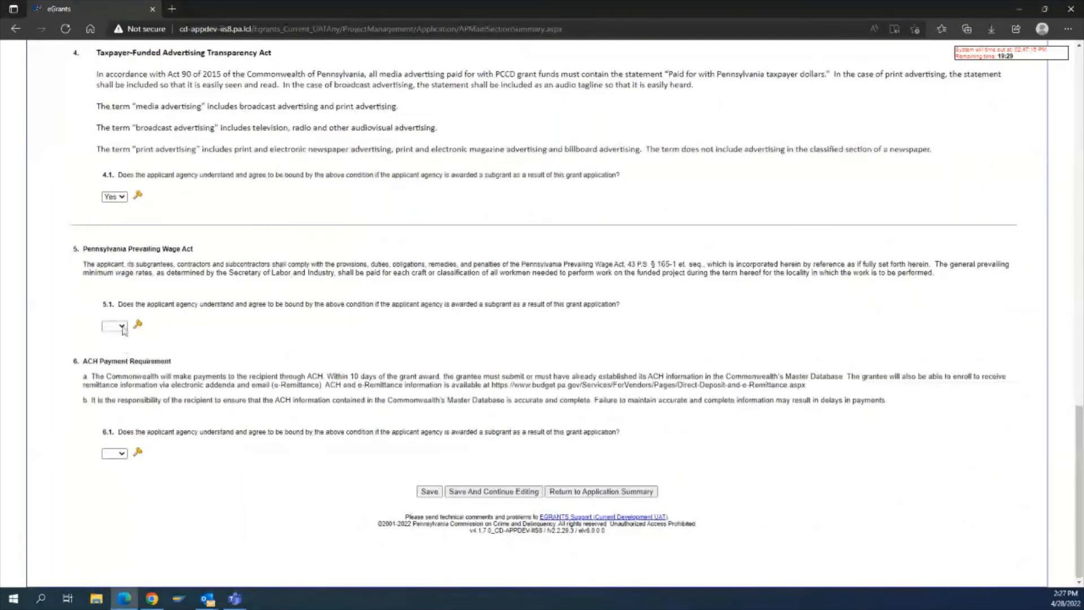
click(119, 324)
click(116, 345)
click(115, 453)
click(117, 474)
Set the State Funding Announcement Certifications status to Complete and save, continuing to the Non-Profit Agency Checklist.
scroll(326, 352, up, 20)
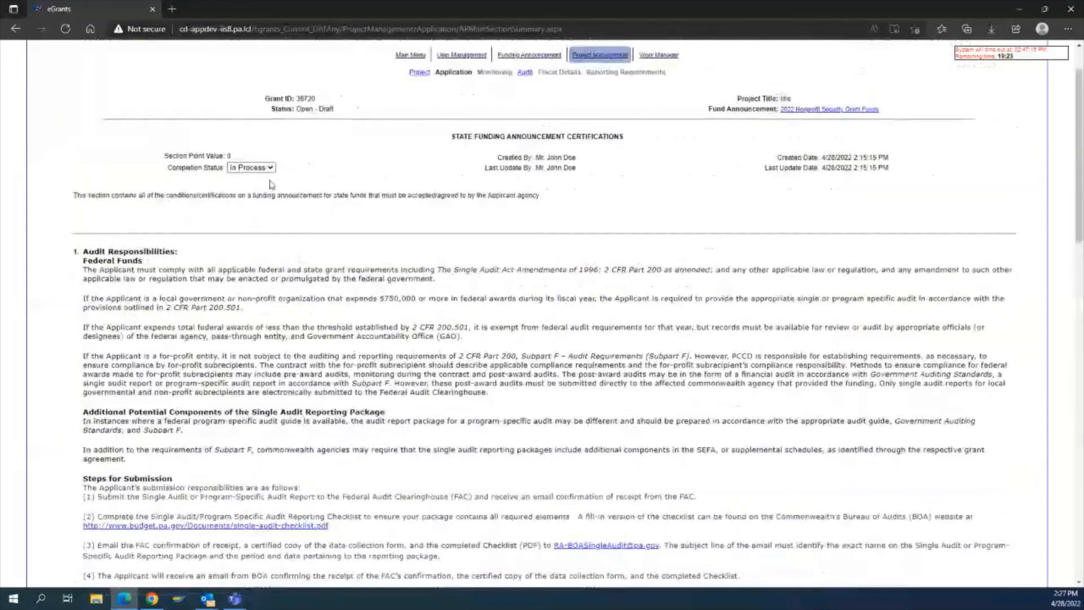
click(270, 168)
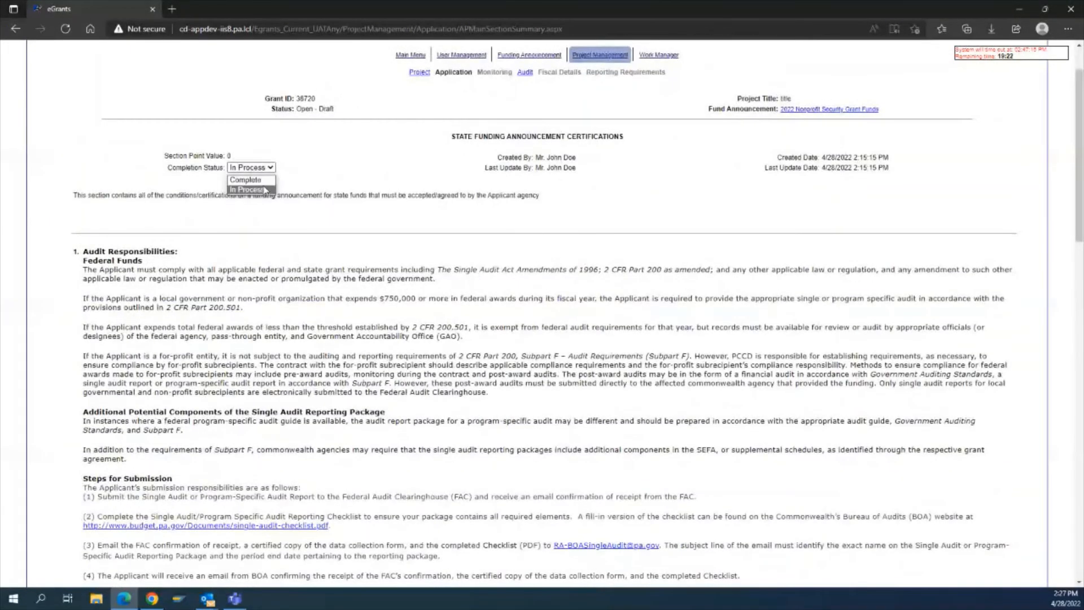
click(267, 184)
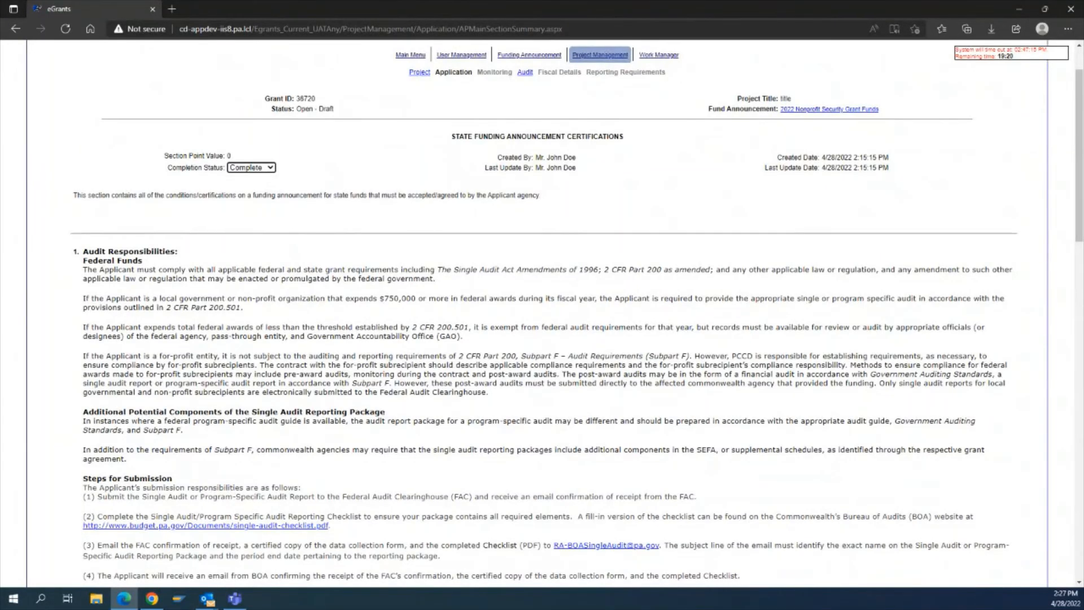
click(667, 319)
scroll(562, 326, down, 20)
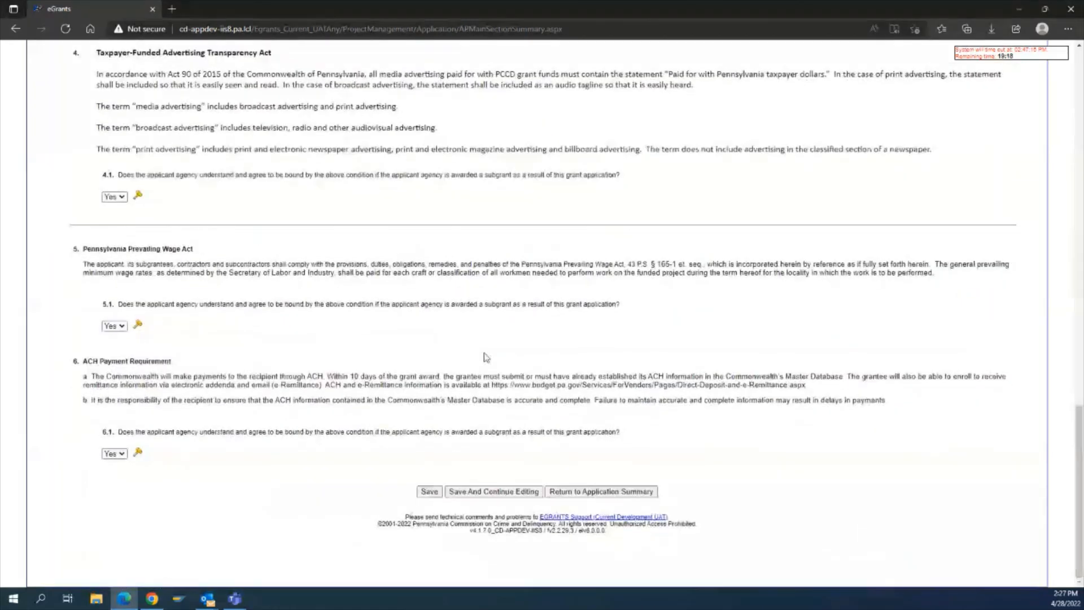
click(452, 490)
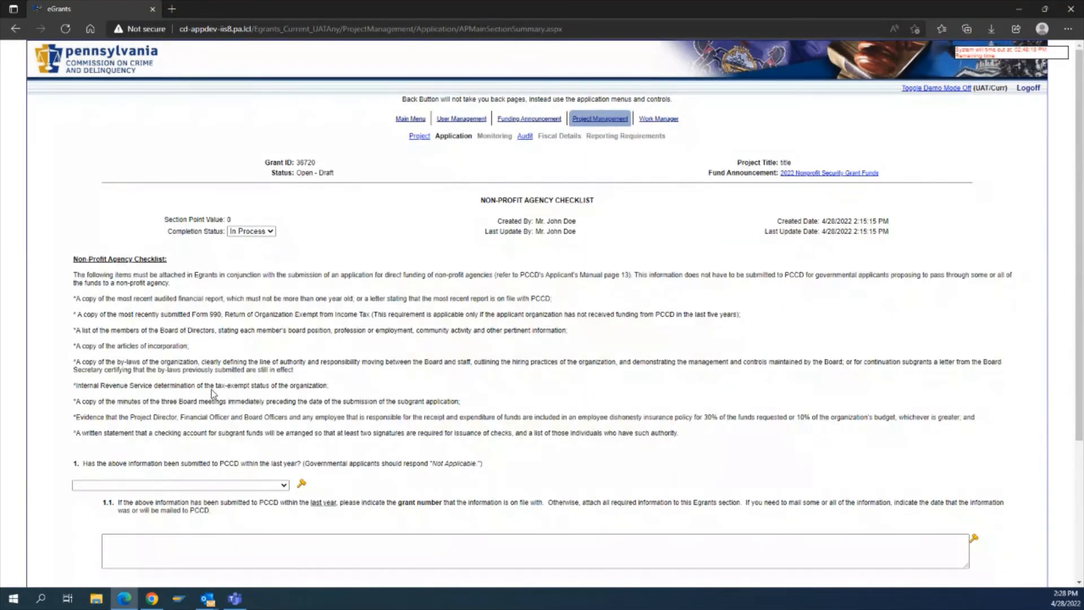
Review the Non-Profit Agency Checklist requirements and attachment area.
scroll(314, 323, down, 1)
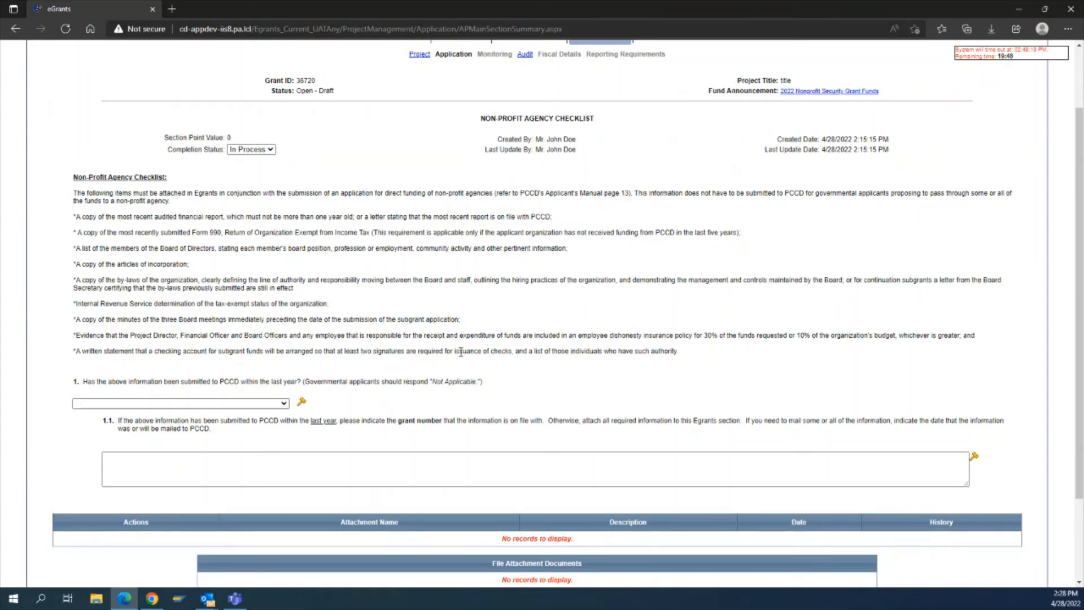
scroll(461, 352, down, 1)
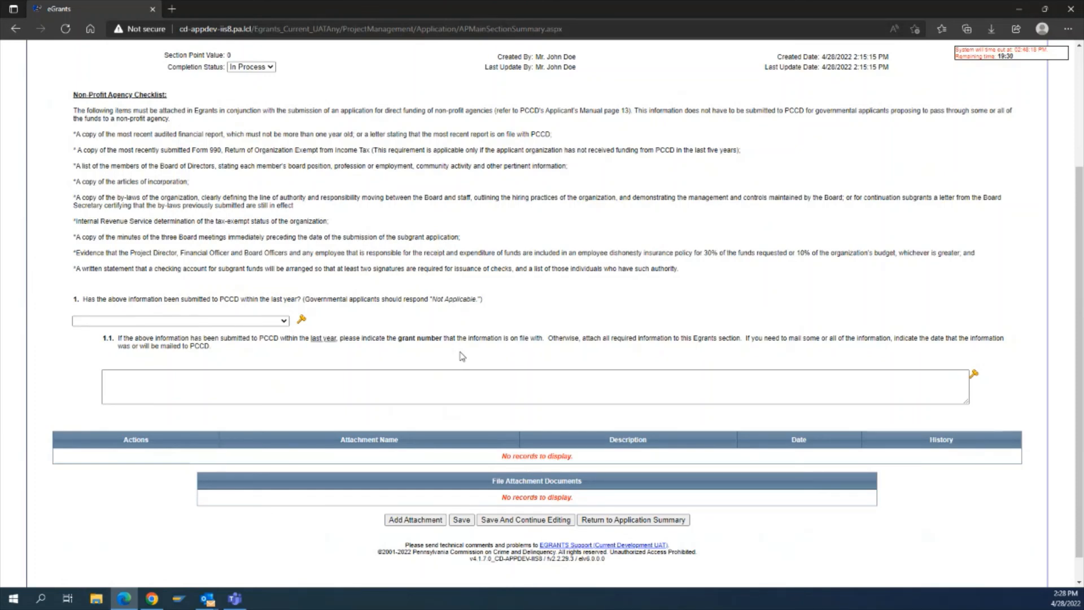
Answer Not Applicable to whether the checklist information was submitted to PCCD within the last year.
click(246, 322)
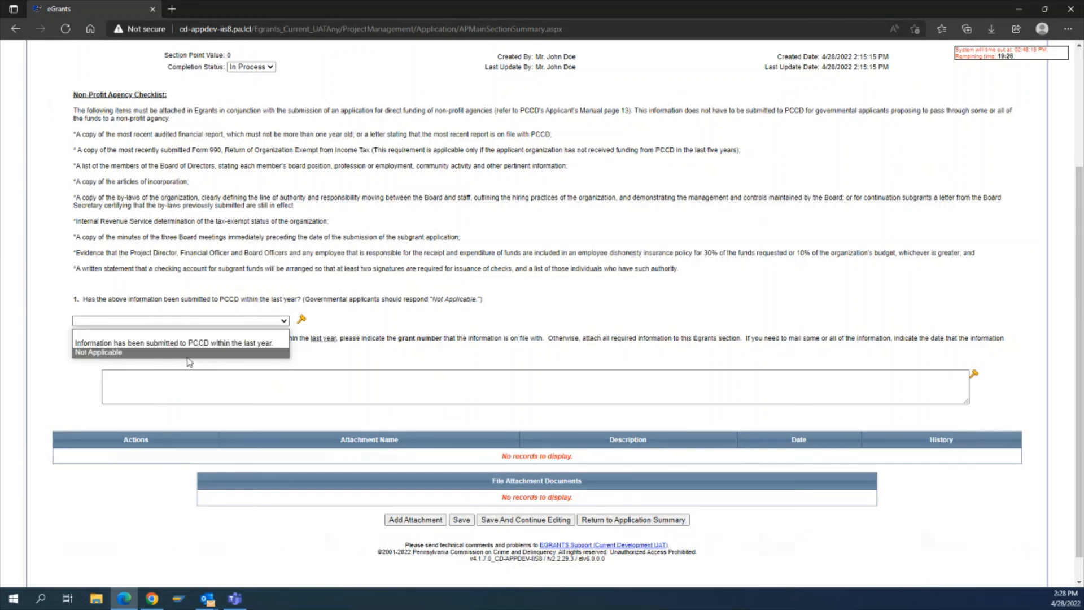
click(206, 352)
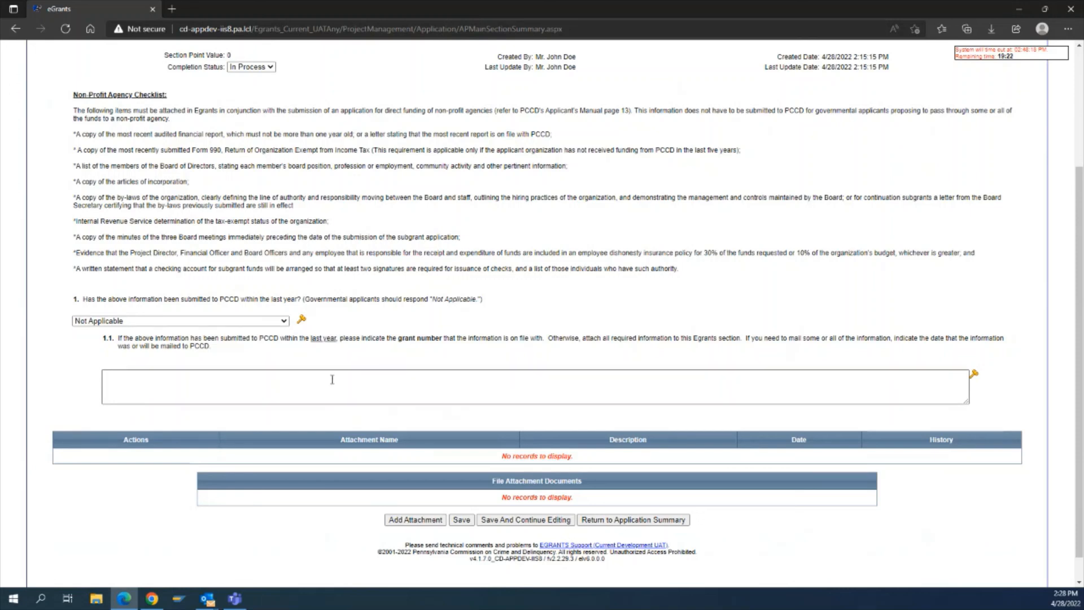
click(454, 521)
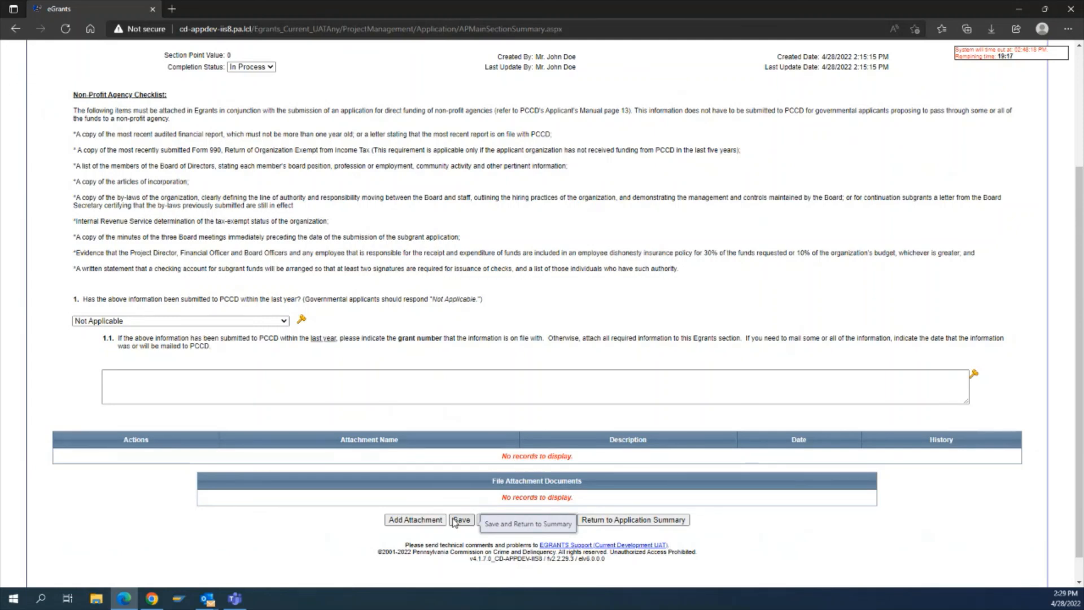
click(416, 375)
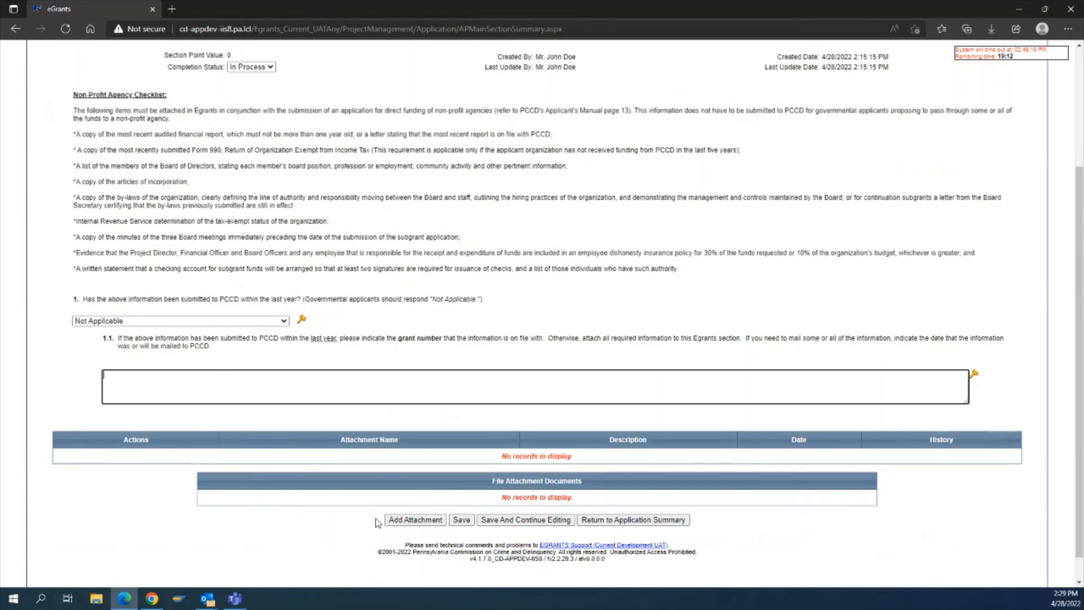
click(396, 515)
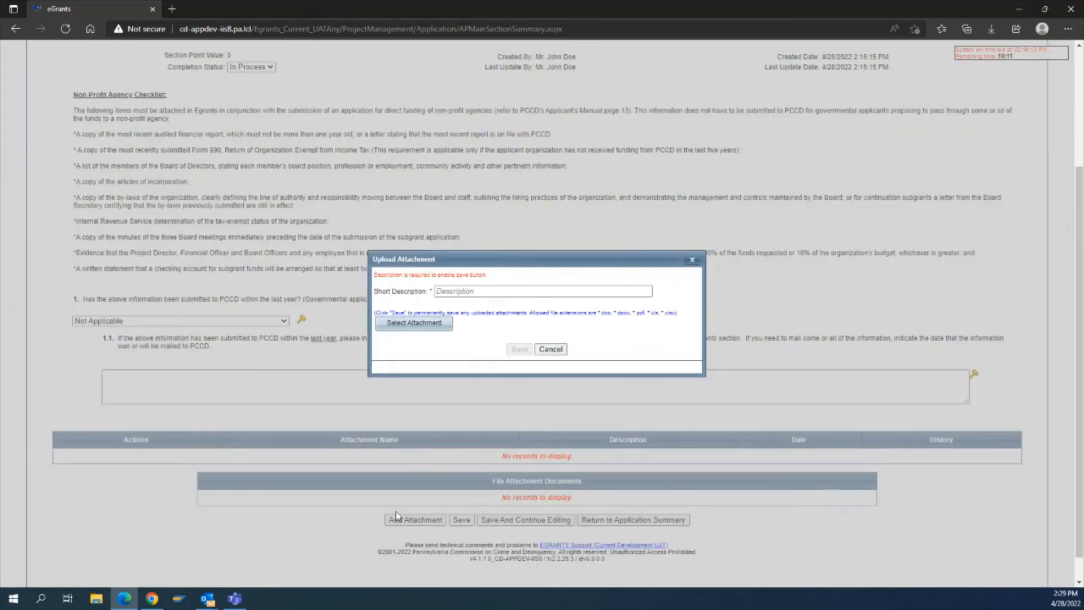
click(463, 292)
text(test)
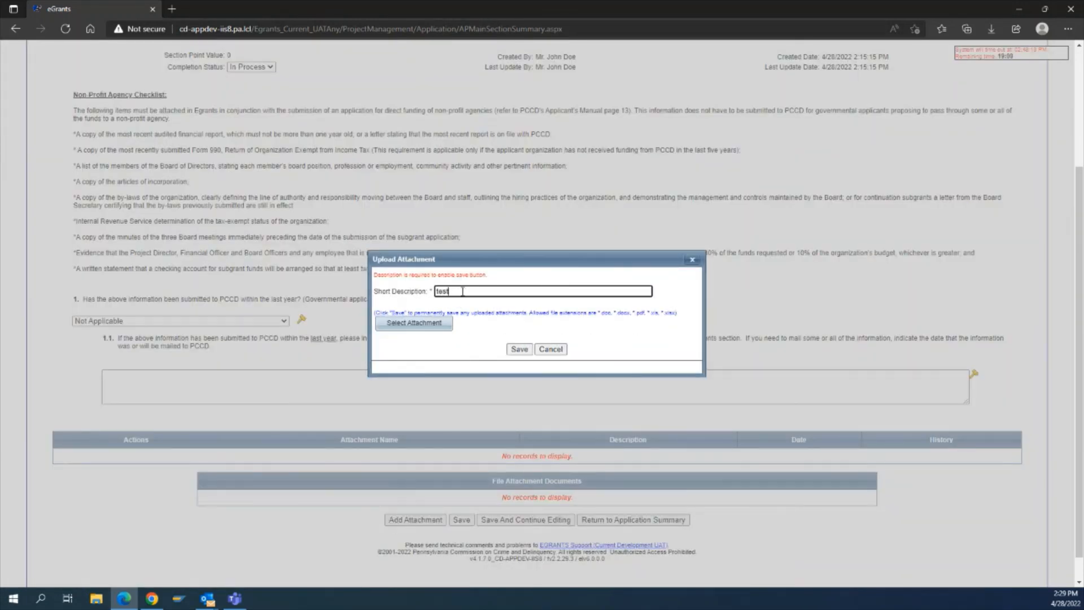
click(438, 323)
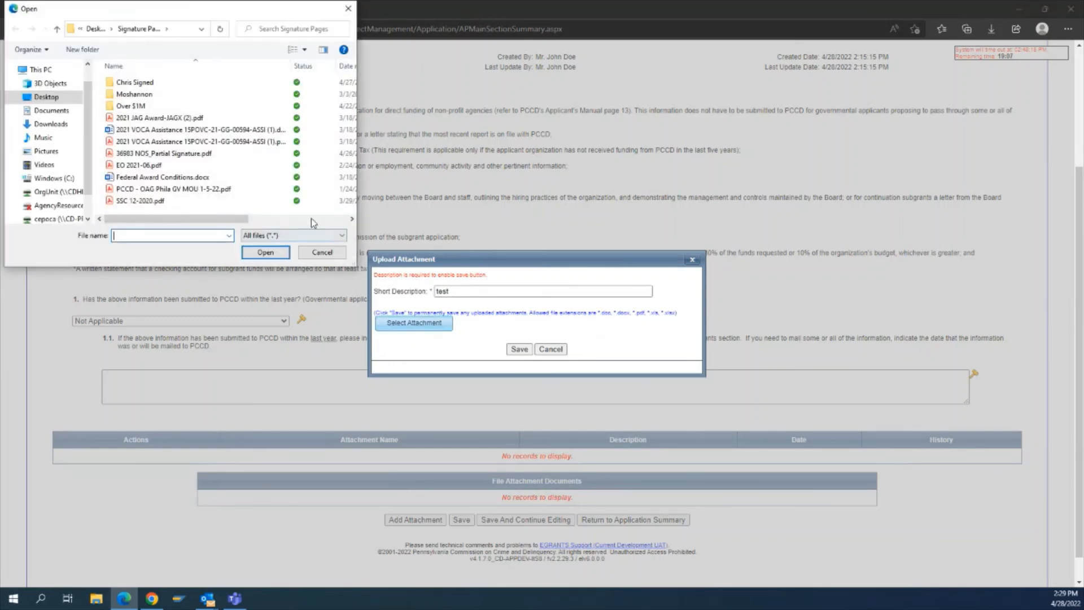
click(322, 252)
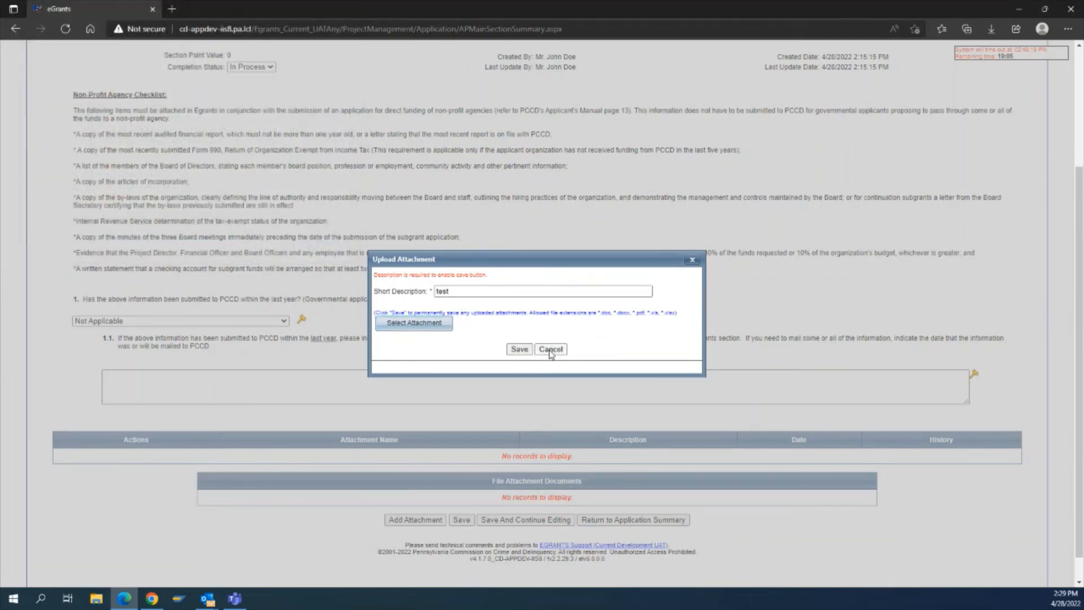
click(551, 349)
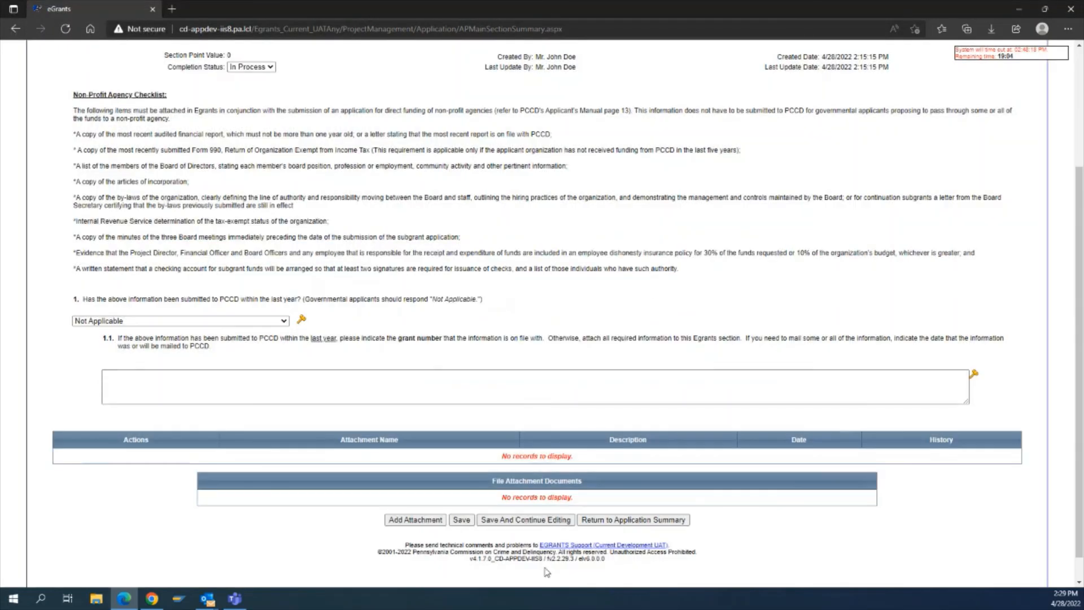
Set the Non-Profit Agency Checklist completion status to Complete and save the section.
click(255, 68)
click(254, 79)
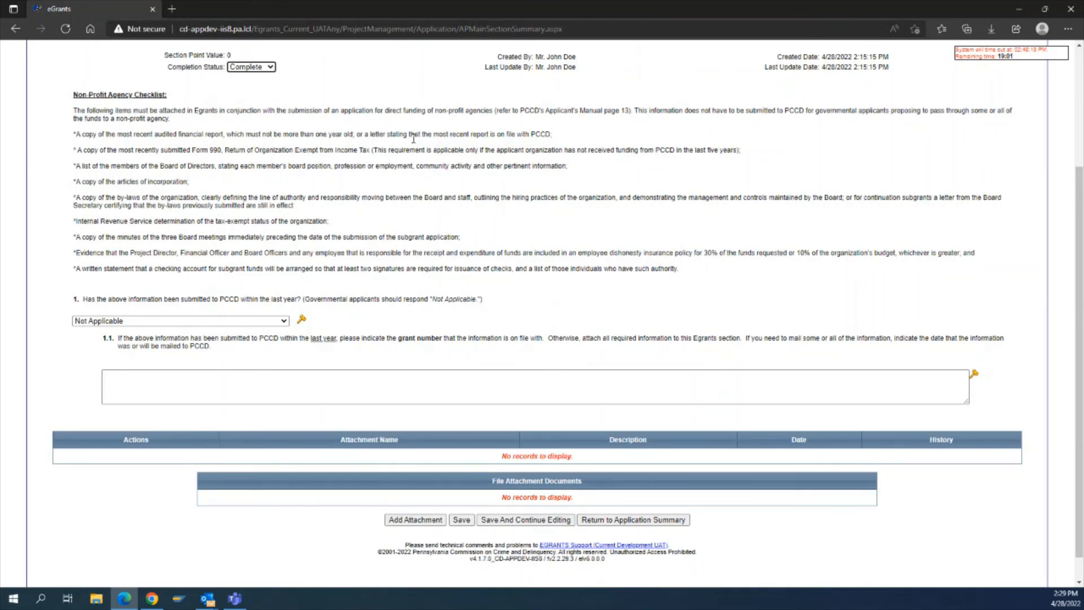
click(461, 520)
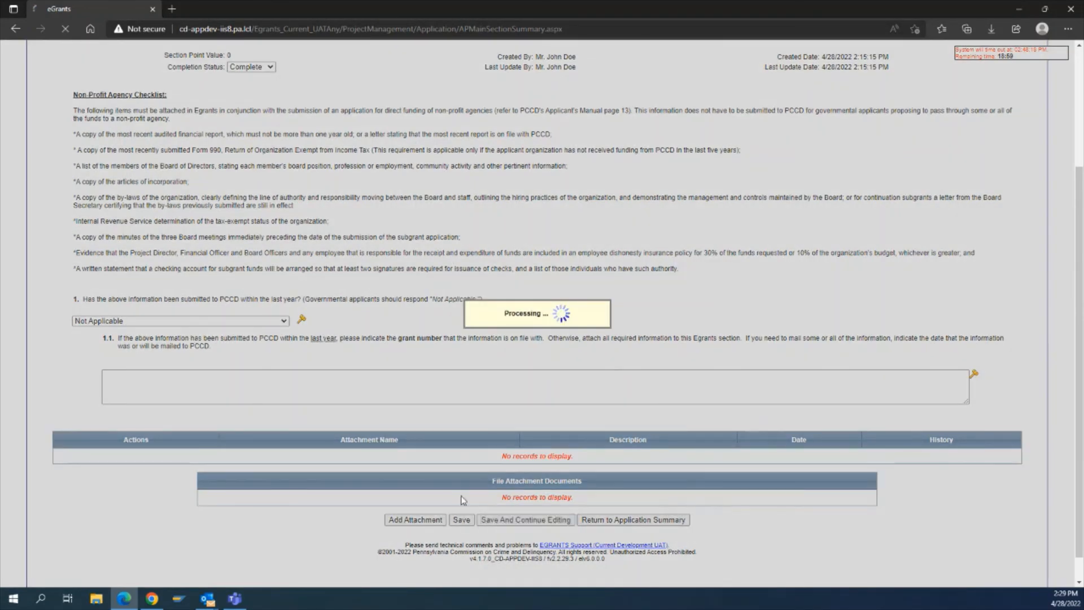